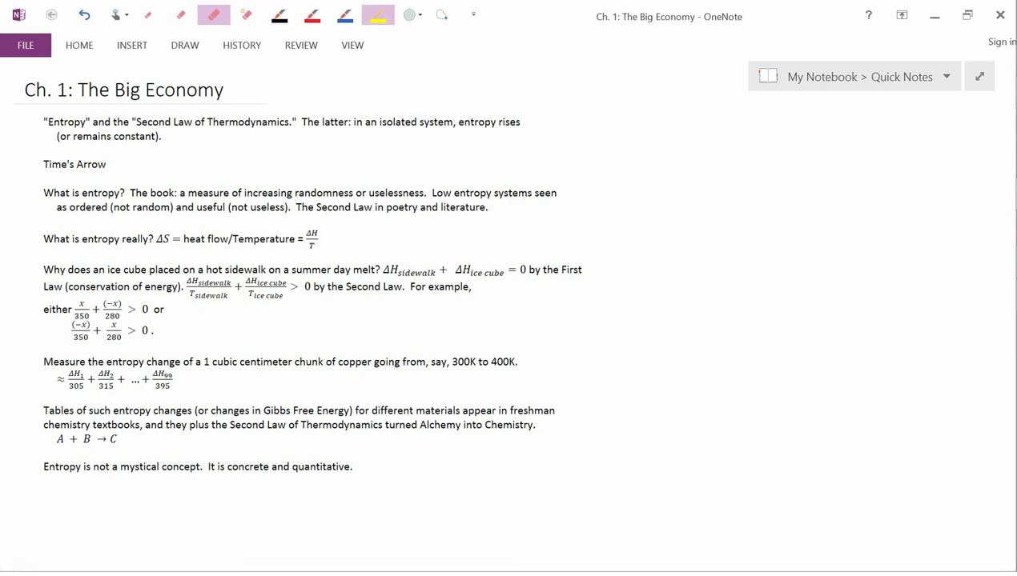
Highlight 'What is entropy really?' and the ΔS term, then undo both highlights
{"action": "left_click_drag", "start_coordinate": [40, 239], "coordinate": [153, 238]}
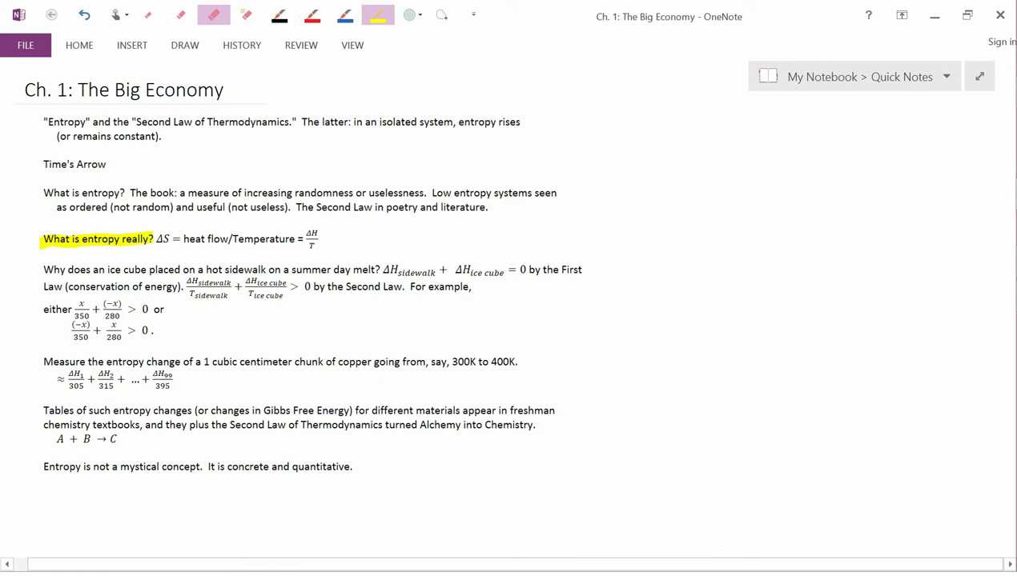
{"action": "key", "text": "ctrl+z"}
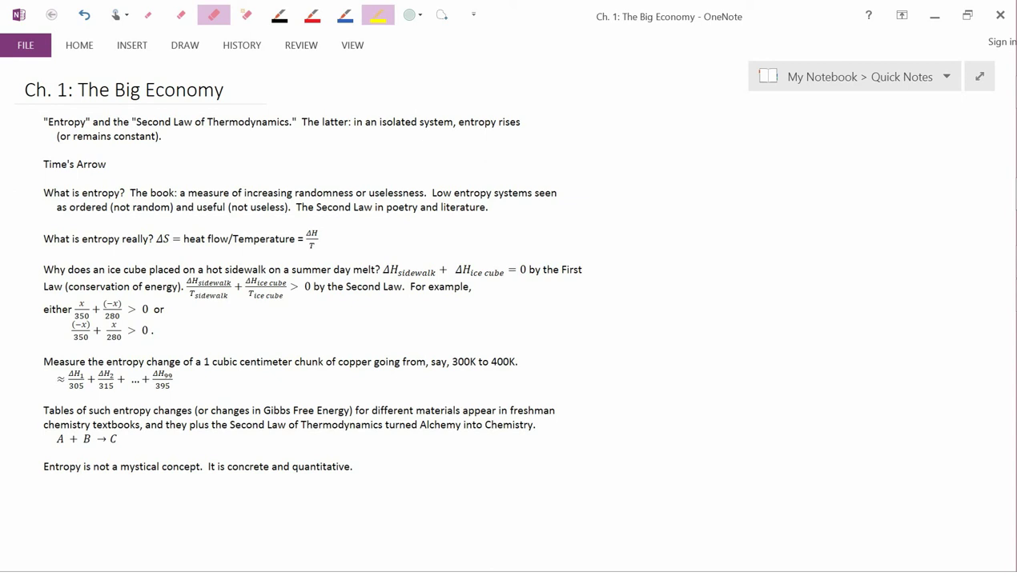
{"action": "left_click_drag", "start_coordinate": [155, 238], "coordinate": [169, 239]}
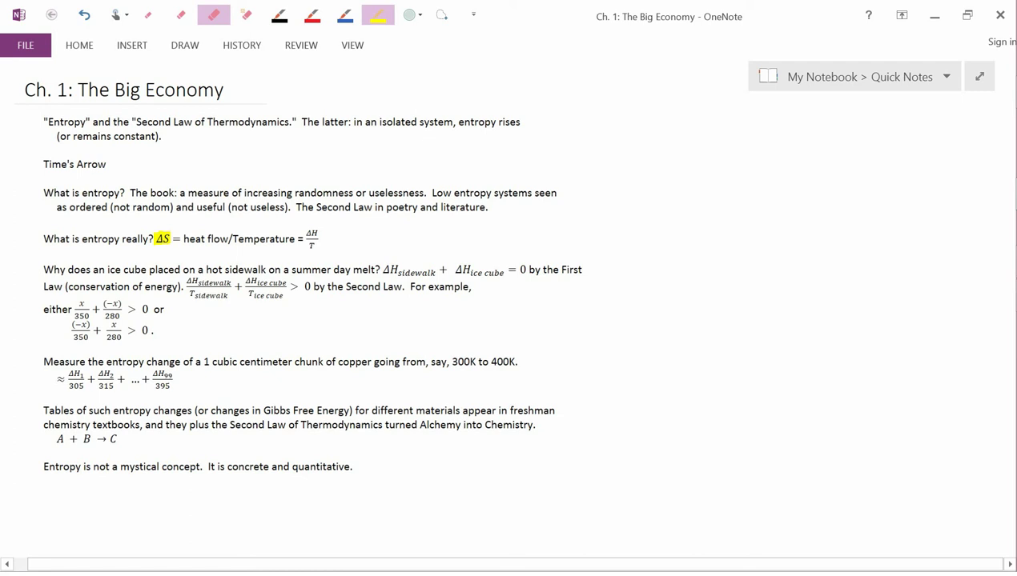
{"action": "key", "text": "ctrl+z"}
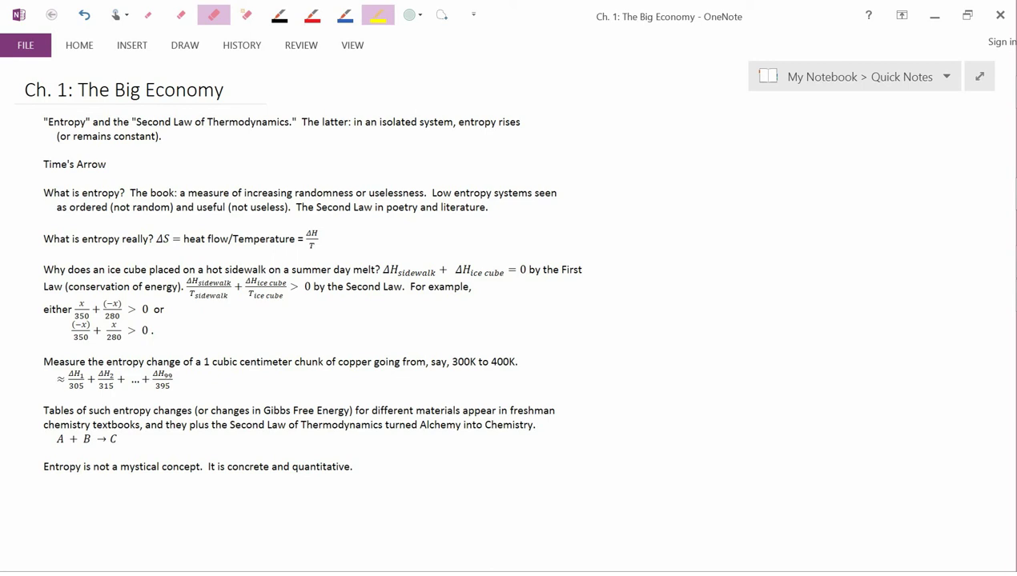
Circle the ΔS = heat flow/Temperature formula in red ink, then undo the circle
{"action": "left_click", "coordinate": [312, 15]}
{"action": "mouse_move", "coordinate": [184, 222]}
{"action": "left_mouse_down"}
{"action": "mouse_move", "coordinate": [153, 240]}
{"action": "mouse_move", "coordinate": [234, 257]}
{"action": "mouse_move", "coordinate": [341, 253]}
{"action": "mouse_move", "coordinate": [236, 220]}
{"action": "mouse_move", "coordinate": [175, 224]}
{"action": "left_mouse_up"}
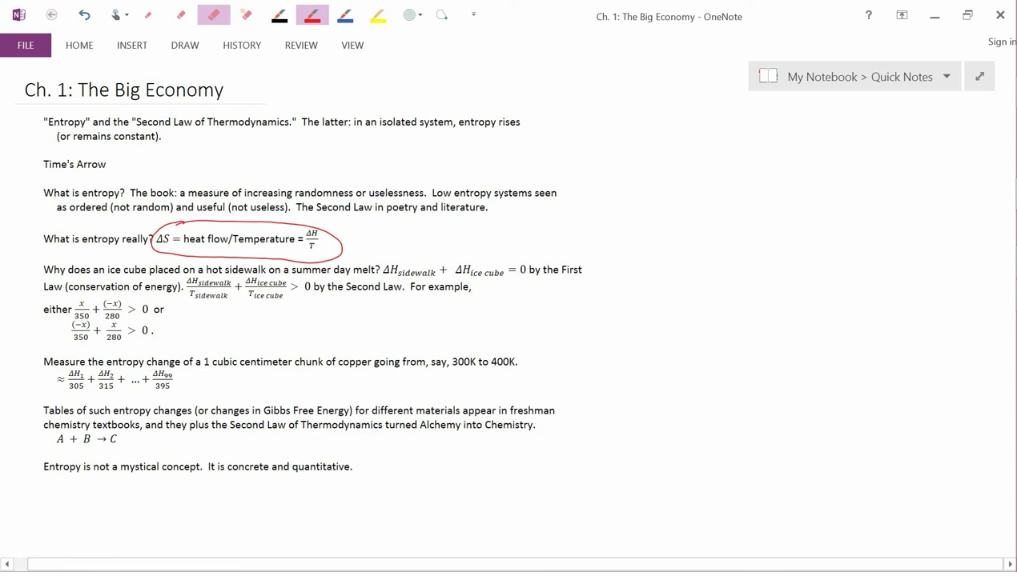
{"action": "key", "text": "ctrl+z"}
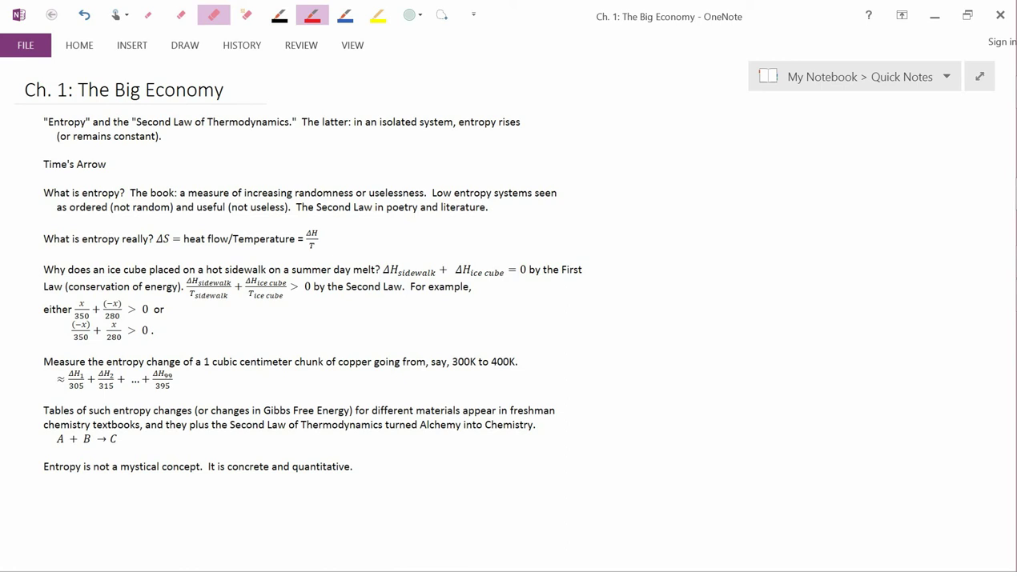
Draw a red circle around the ΔH/T fraction, then undo it
{"action": "mouse_move", "coordinate": [311, 220]}
{"action": "left_mouse_down"}
{"action": "mouse_move", "coordinate": [324, 253]}
{"action": "mouse_move", "coordinate": [314, 219]}
{"action": "left_mouse_up"}
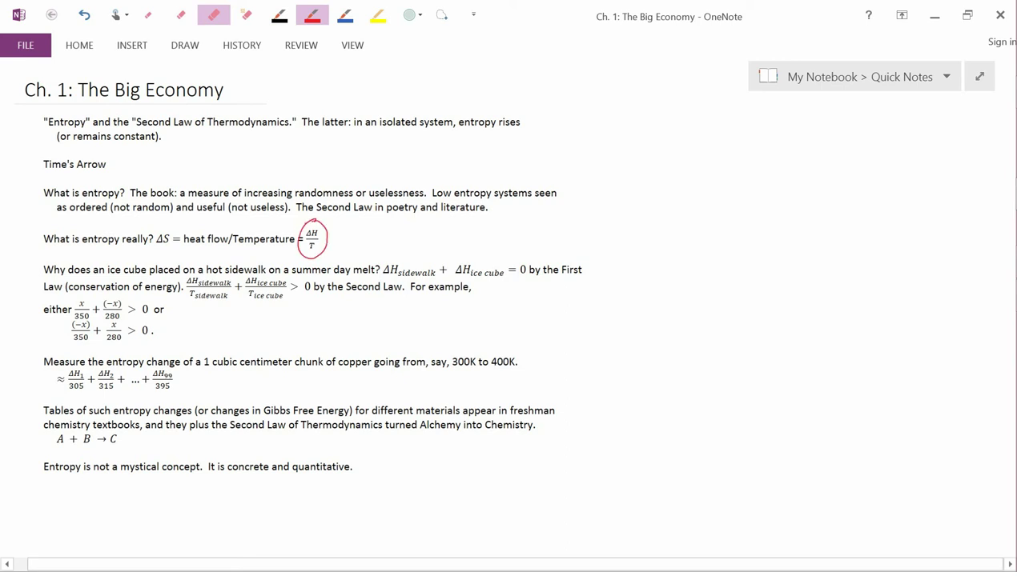
{"action": "key", "text": "ctrl+z"}
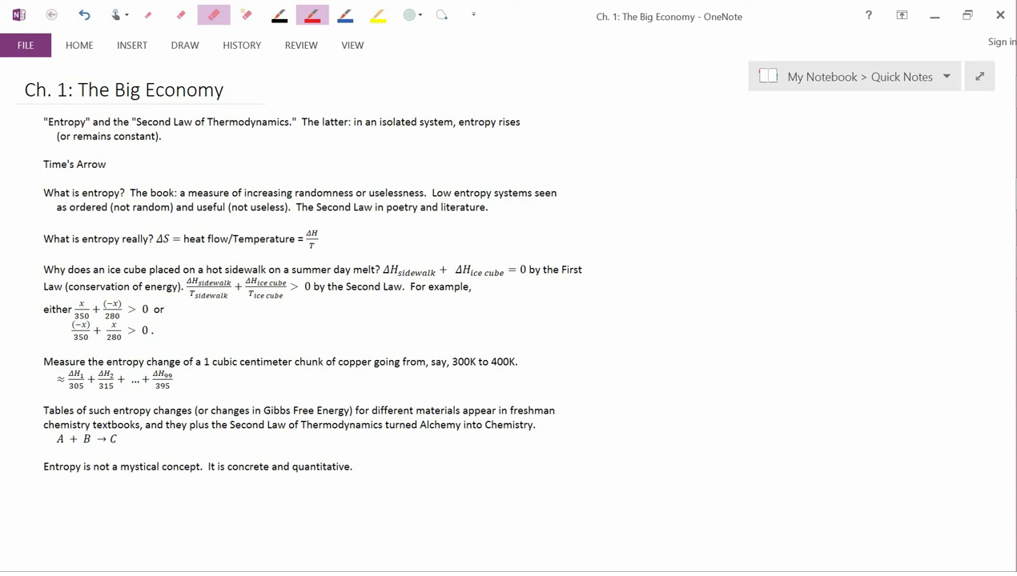
Highlight the ice-cube melting question in yellow, then undo that highlight
{"action": "left_click", "coordinate": [377, 15]}
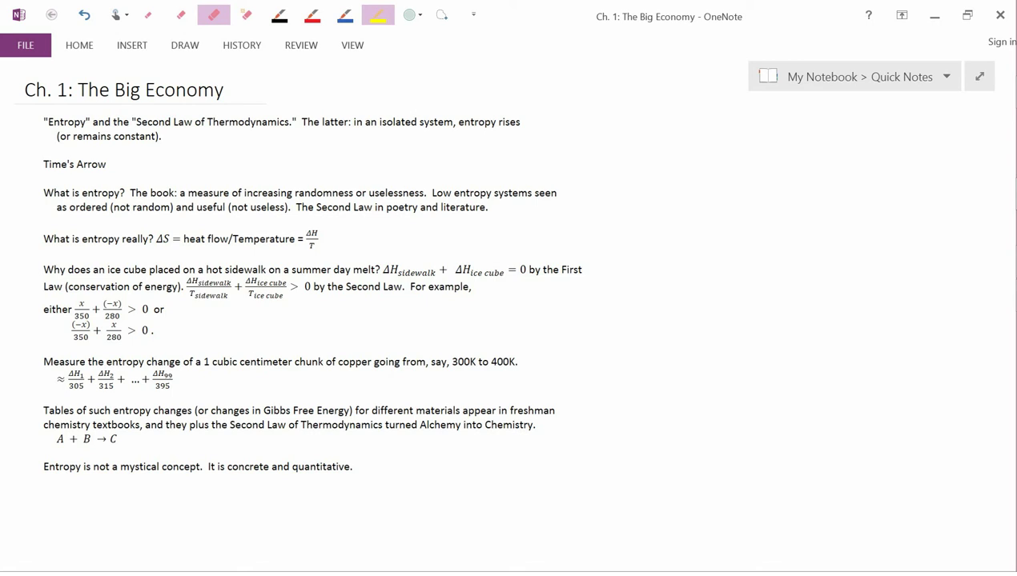
{"action": "left_click_drag", "start_coordinate": [44, 269], "coordinate": [381, 270]}
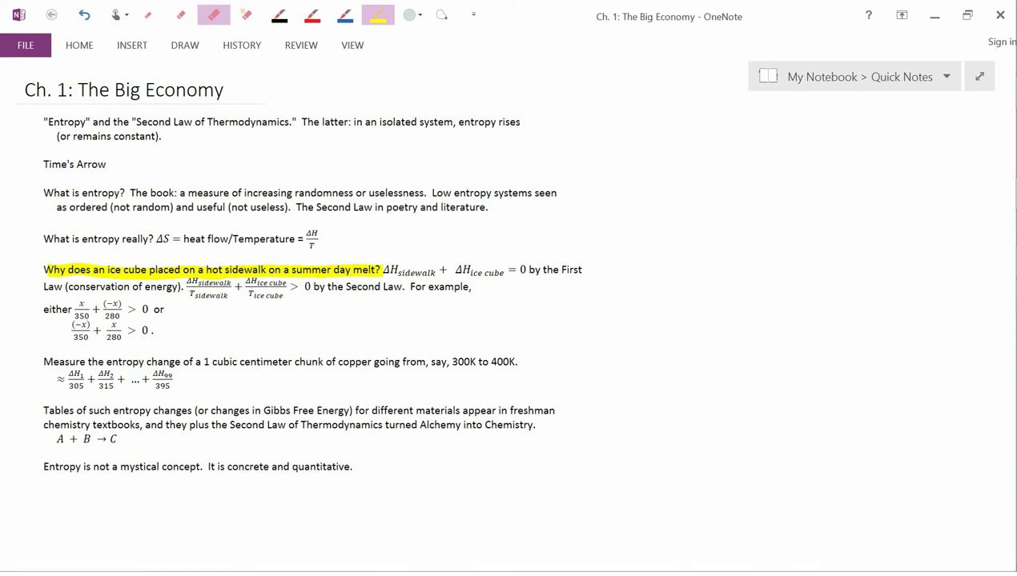
{"action": "key", "text": "ctrl+z"}
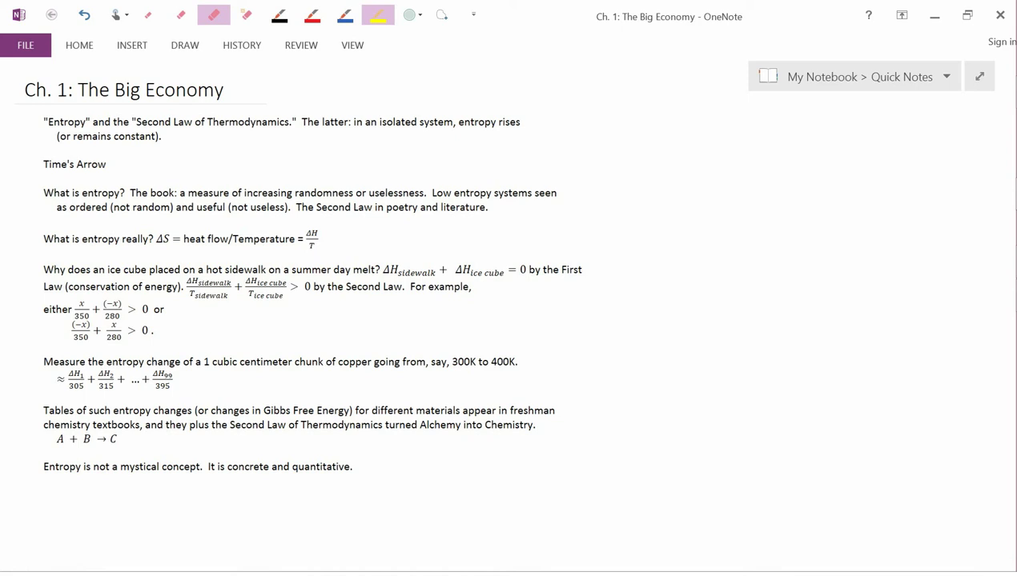
Highlight 'the First', 'Law (conservation of energy)' and the sidewalk equation, undoing the last two
{"action": "left_click_drag", "start_coordinate": [540, 270], "coordinate": [582, 269]}
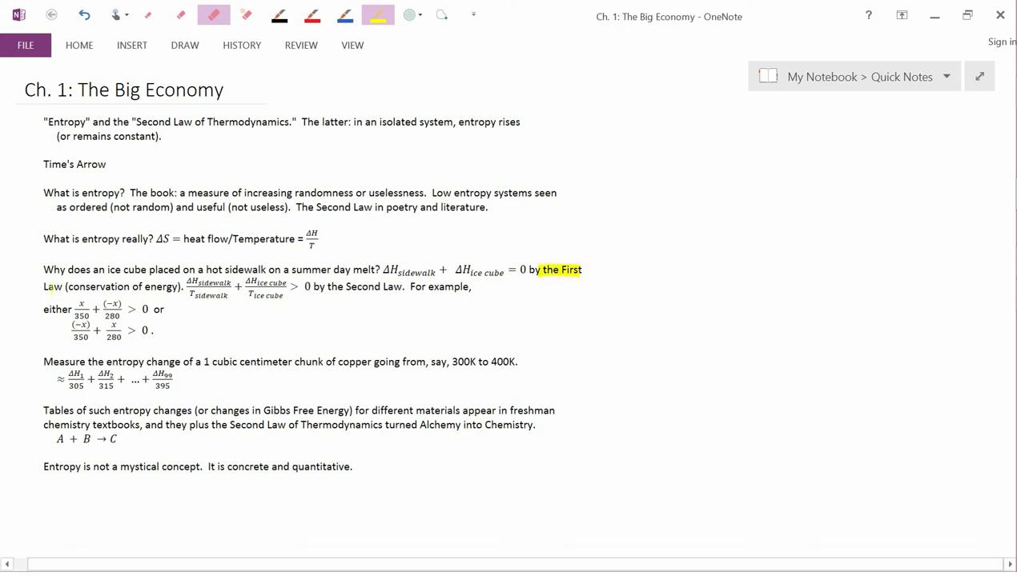
{"action": "left_click_drag", "start_coordinate": [50, 288], "coordinate": [177, 288]}
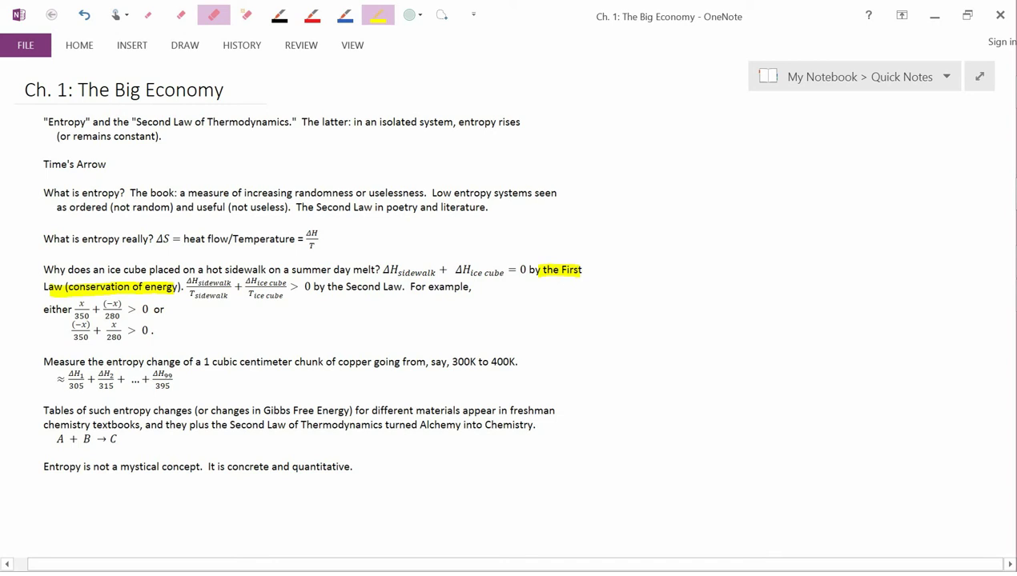
{"action": "left_click_drag", "start_coordinate": [381, 272], "coordinate": [536, 270]}
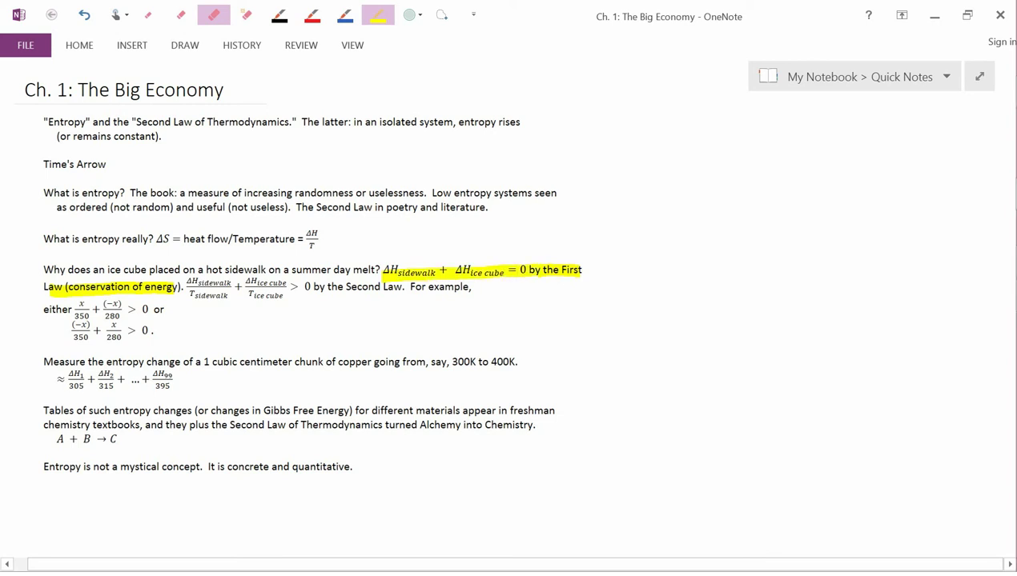
{"action": "key", "text": "ctrl+z"}
{"action": "key", "text": "ctrl+z"}
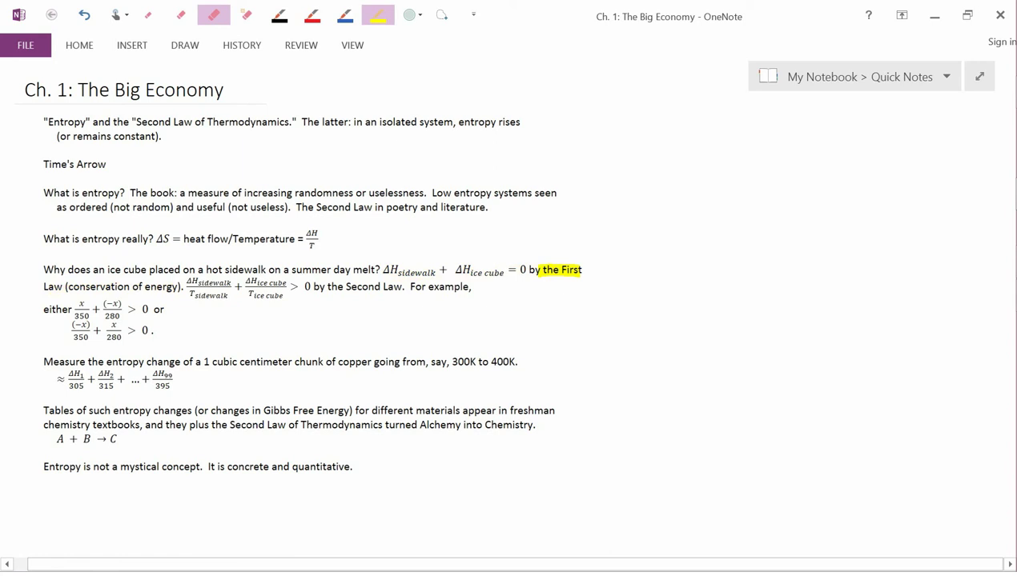
Undo the yellow highlight on 'the First'
{"action": "key", "text": "ctrl+z"}
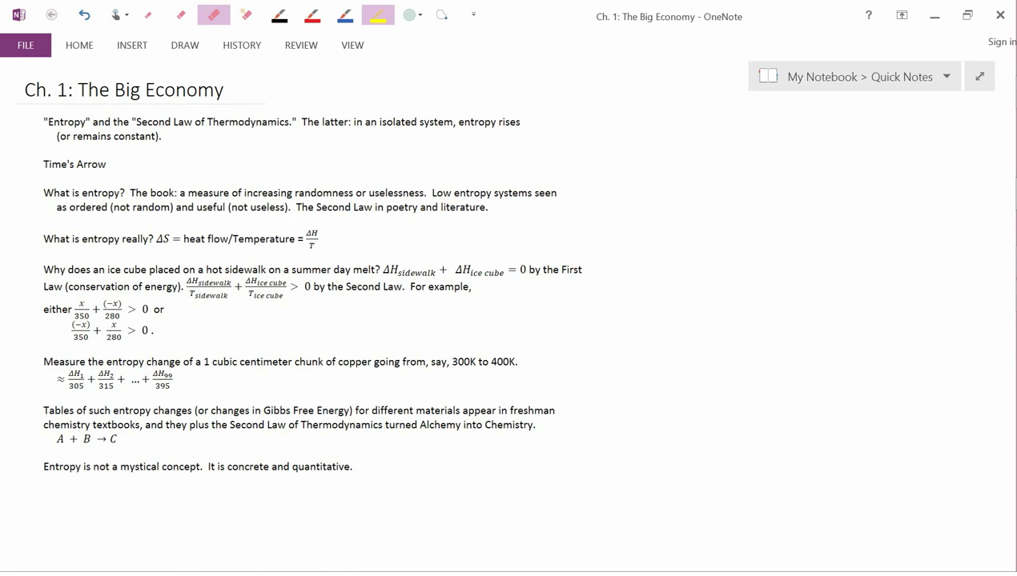
{"action": "mouse_move", "coordinate": [197, 271]}
{"action": "left_mouse_down"}
{"action": "mouse_move", "coordinate": [218, 308]}
{"action": "mouse_move", "coordinate": [290, 316]}
{"action": "mouse_move", "coordinate": [323, 284]}
{"action": "mouse_move", "coordinate": [201, 270]}
{"action": "left_mouse_up"}
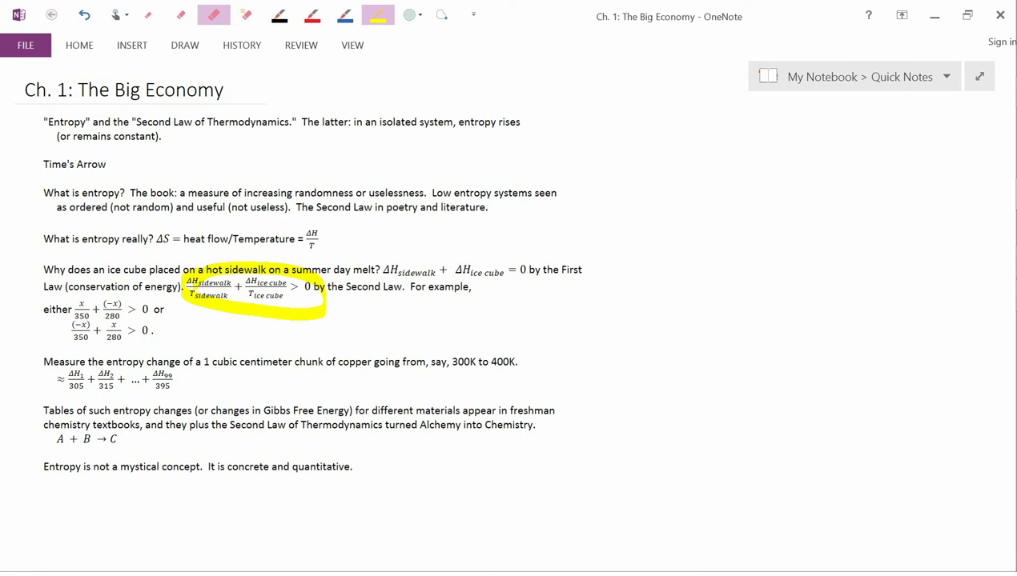
{"action": "left_click_drag", "start_coordinate": [351, 124], "coordinate": [544, 126]}
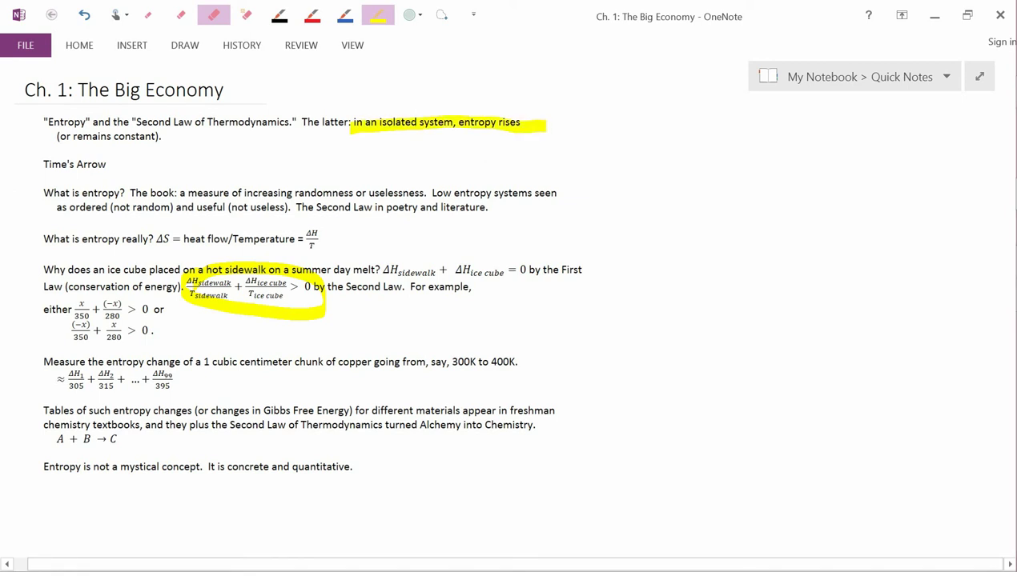
{"action": "key", "text": "ctrl+z"}
{"action": "key", "text": "ctrl+z"}
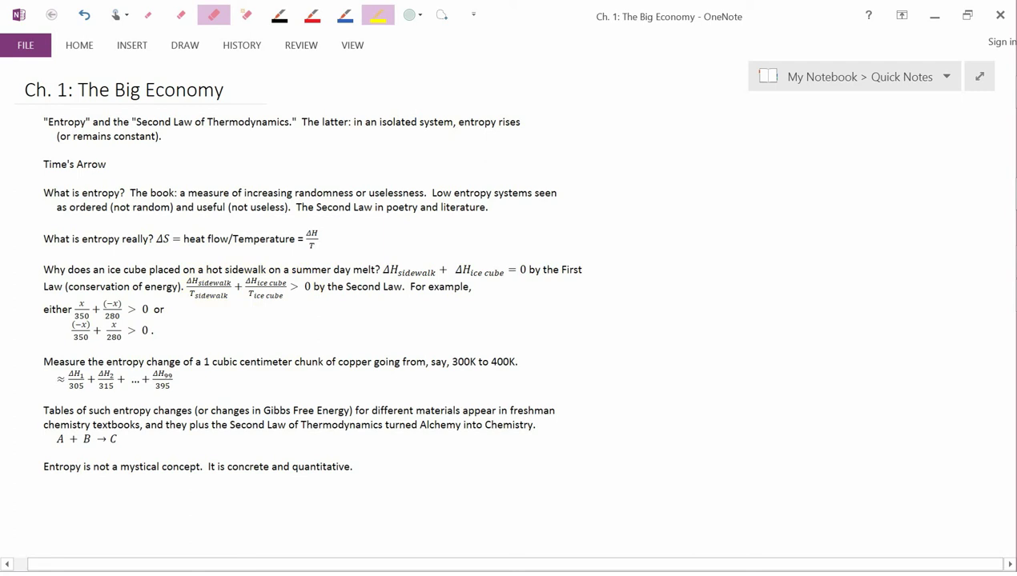
{"action": "mouse_move", "coordinate": [319, 218]}
{"action": "left_mouse_down"}
{"action": "mouse_move", "coordinate": [302, 241]}
{"action": "mouse_move", "coordinate": [307, 216]}
{"action": "left_mouse_up"}
{"action": "key", "text": "ctrl+z"}
{"action": "left_click_drag", "start_coordinate": [190, 305], "coordinate": [208, 266]}
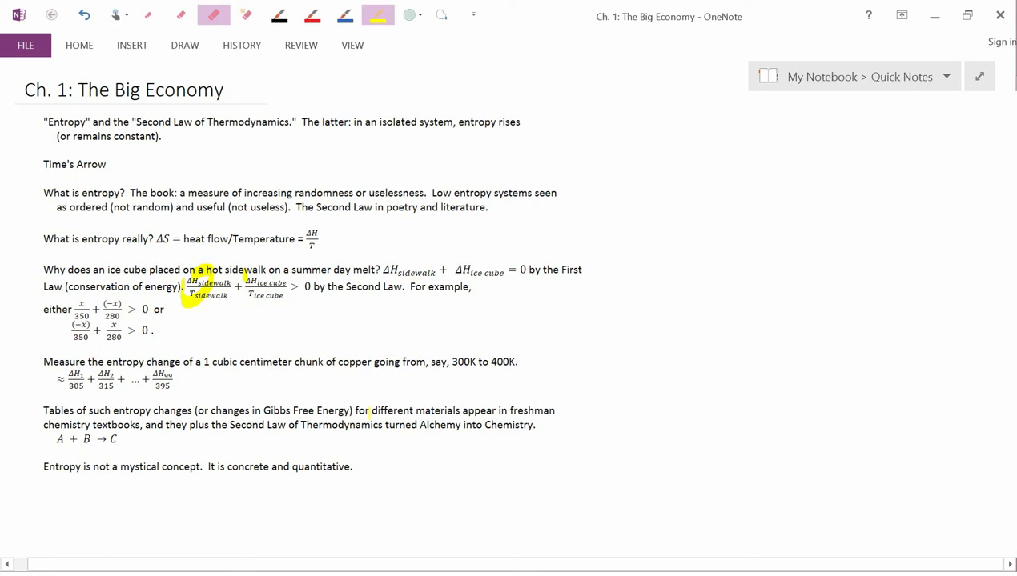
{"action": "left_click_drag", "start_coordinate": [248, 304], "coordinate": [264, 267]}
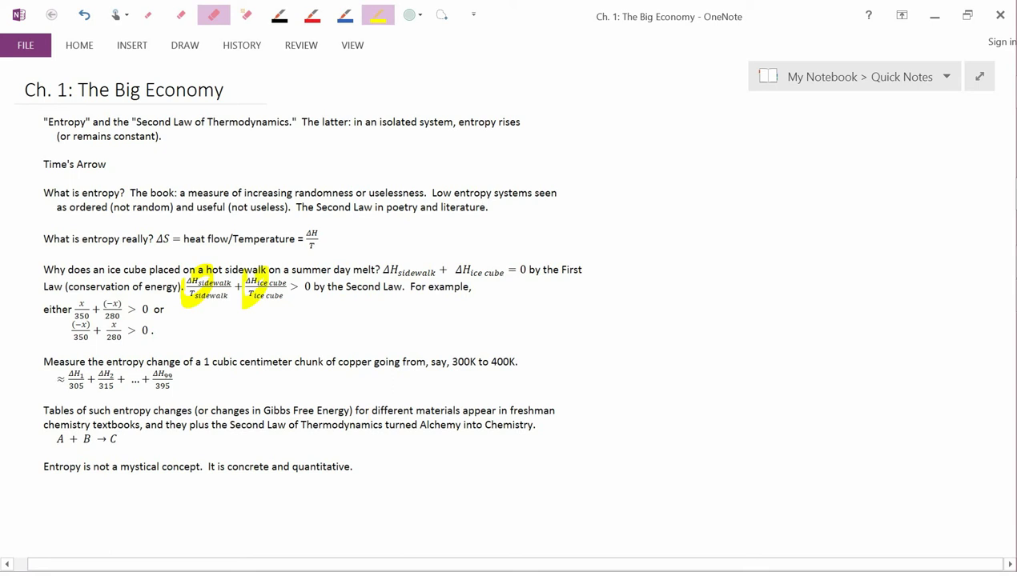
{"action": "key", "text": "ctrl+z"}
{"action": "key", "text": "ctrl+z"}
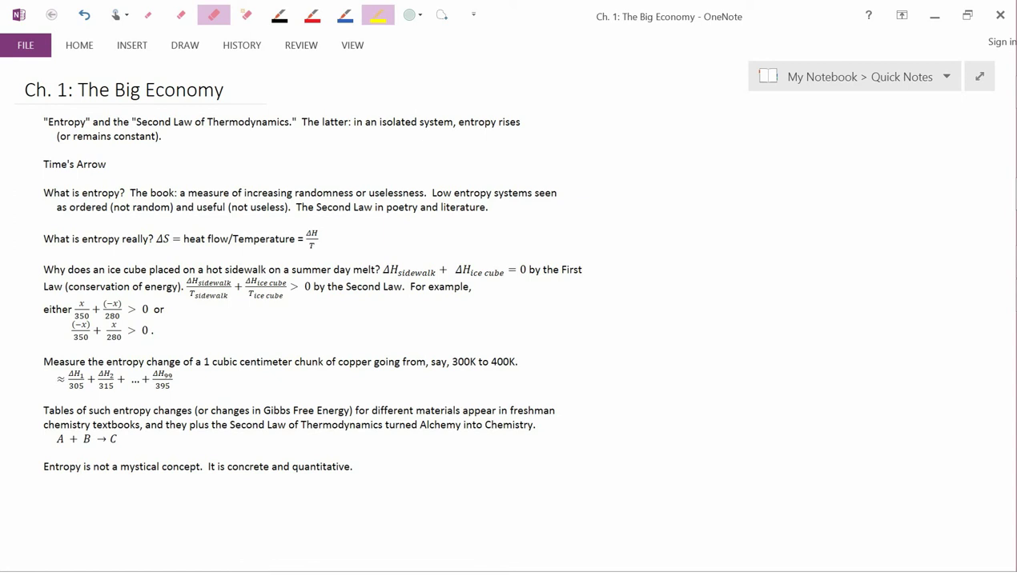
Highlight the x and undo it, then loop both inequalities after 'either' in yellow
{"action": "left_click_drag", "start_coordinate": [75, 305], "coordinate": [87, 305]}
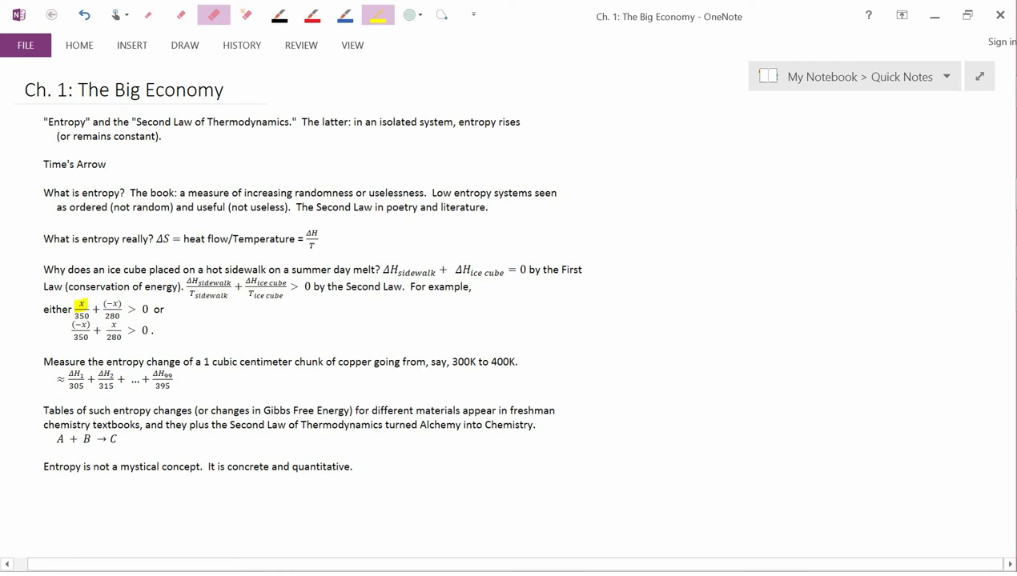
{"action": "key", "text": "ctrl+z"}
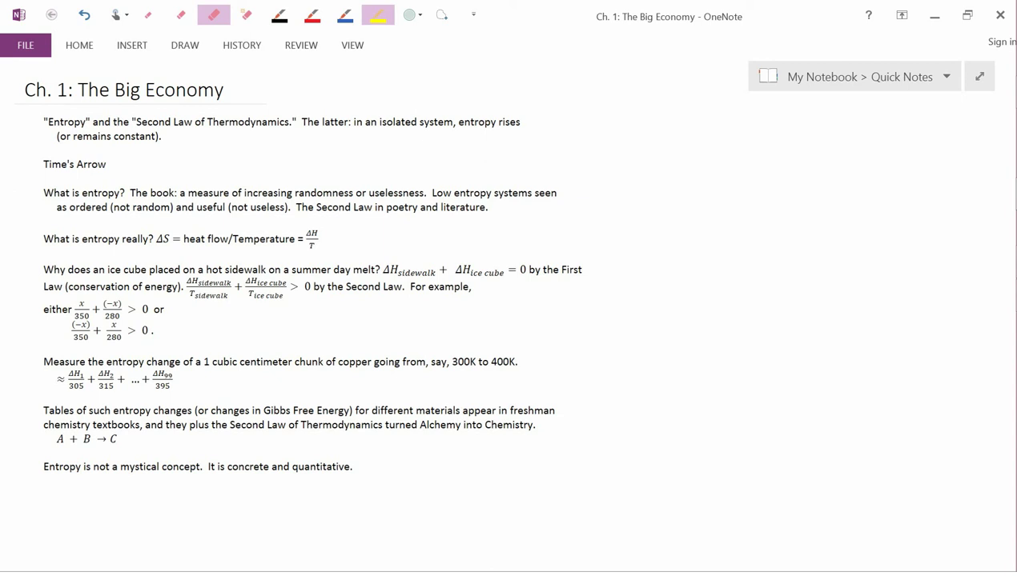
{"action": "mouse_move", "coordinate": [80, 291]}
{"action": "left_mouse_down"}
{"action": "mouse_move", "coordinate": [64, 340]}
{"action": "mouse_move", "coordinate": [169, 305]}
{"action": "mouse_move", "coordinate": [88, 292]}
{"action": "left_mouse_up"}
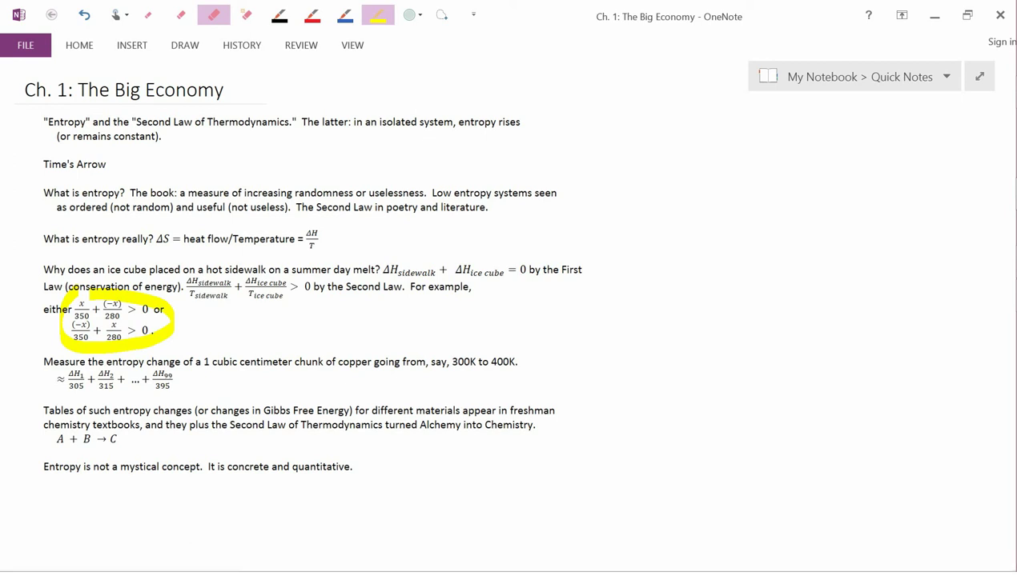
Highlight T sidewalk, T ice cube, 350, (−x) and 280, then undo the yellow marks
{"action": "left_click_drag", "start_coordinate": [195, 296], "coordinate": [237, 296]}
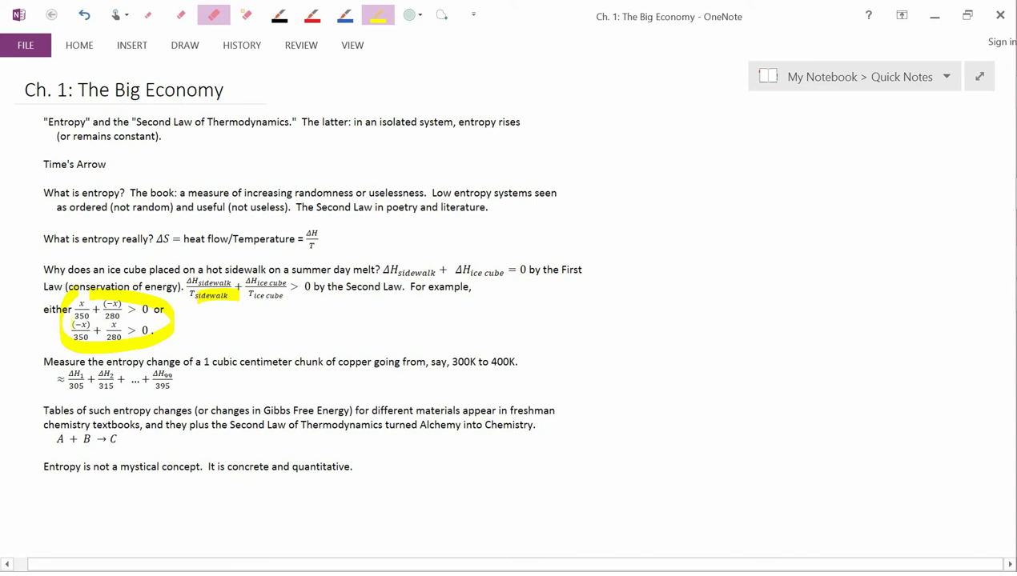
{"action": "left_click_drag", "start_coordinate": [72, 325], "coordinate": [88, 312]}
{"action": "left_click_drag", "start_coordinate": [258, 296], "coordinate": [278, 296]}
{"action": "left_click_drag", "start_coordinate": [102, 314], "coordinate": [116, 318]}
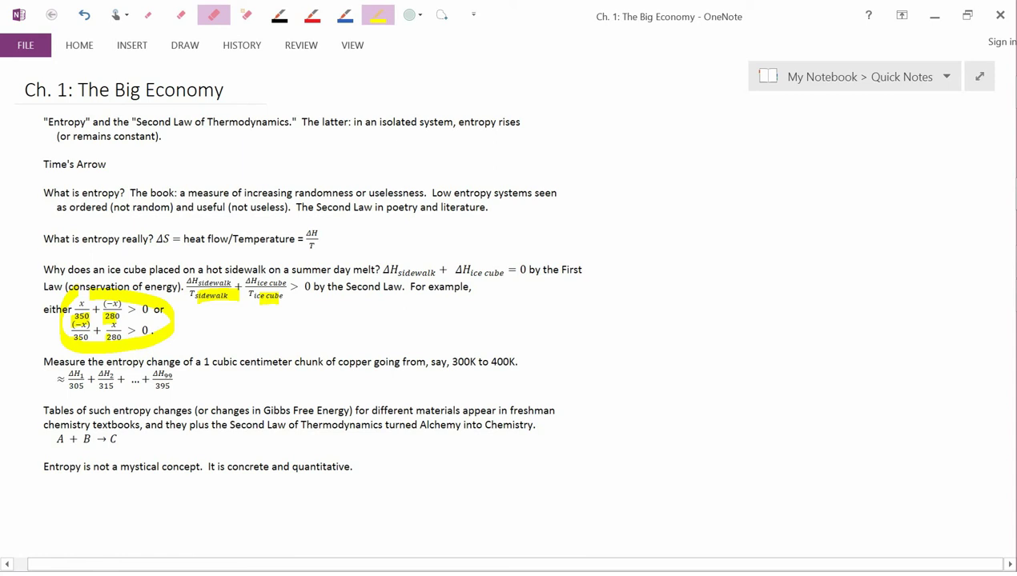
{"action": "key", "text": "ctrl+z"}
{"action": "key", "text": "ctrl+z"}
{"action": "key", "text": "ctrl+z"}
{"action": "key", "text": "ctrl+z"}
{"action": "key", "text": "ctrl+z"}
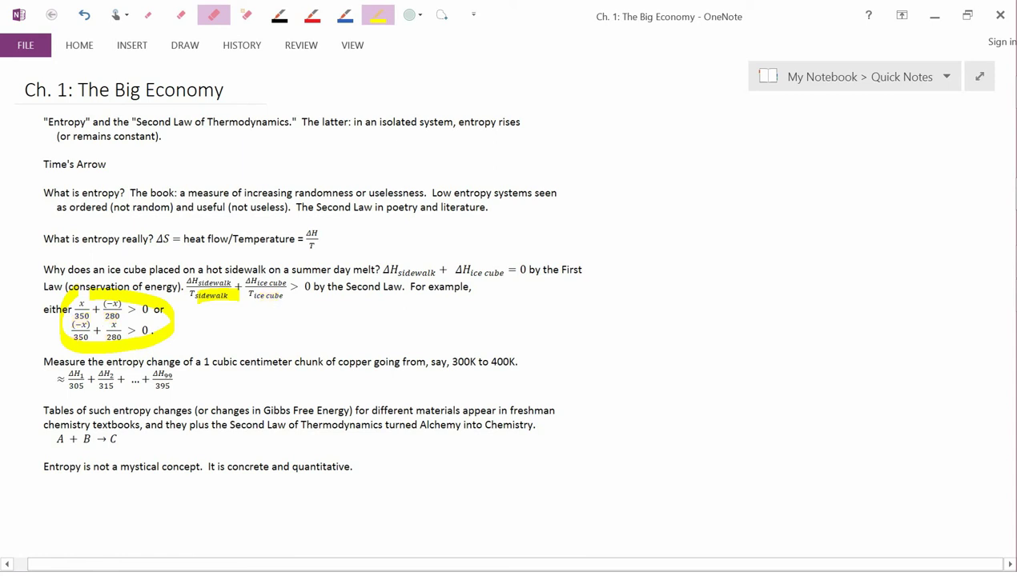
{"action": "key", "text": "ctrl+z"}
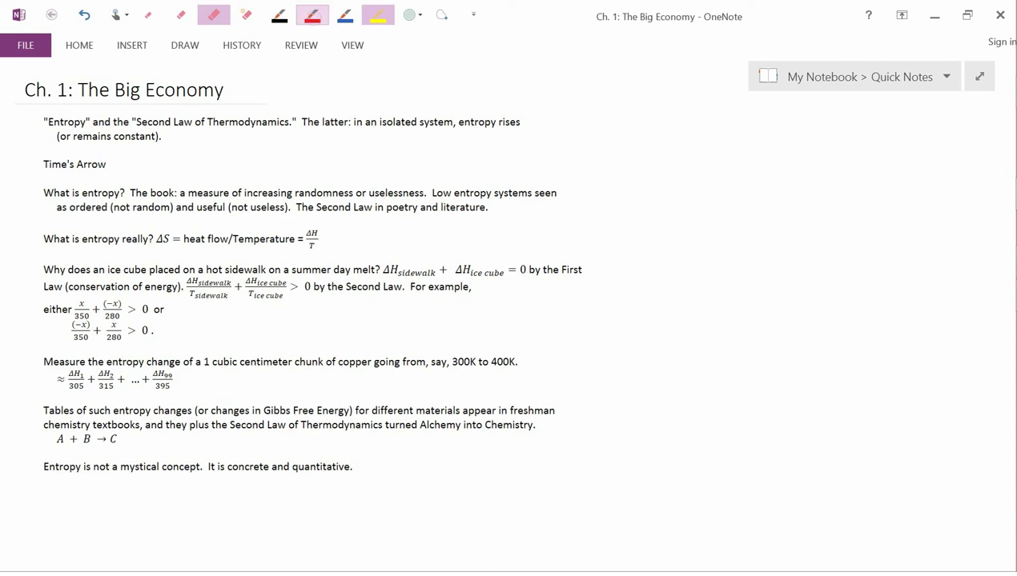
Draw red parentheses by the inequalities, erase the stray one, and add a closing bracket
{"action": "left_click", "coordinate": [312, 16]}
{"action": "left_click_drag", "start_coordinate": [72, 301], "coordinate": [68, 317]}
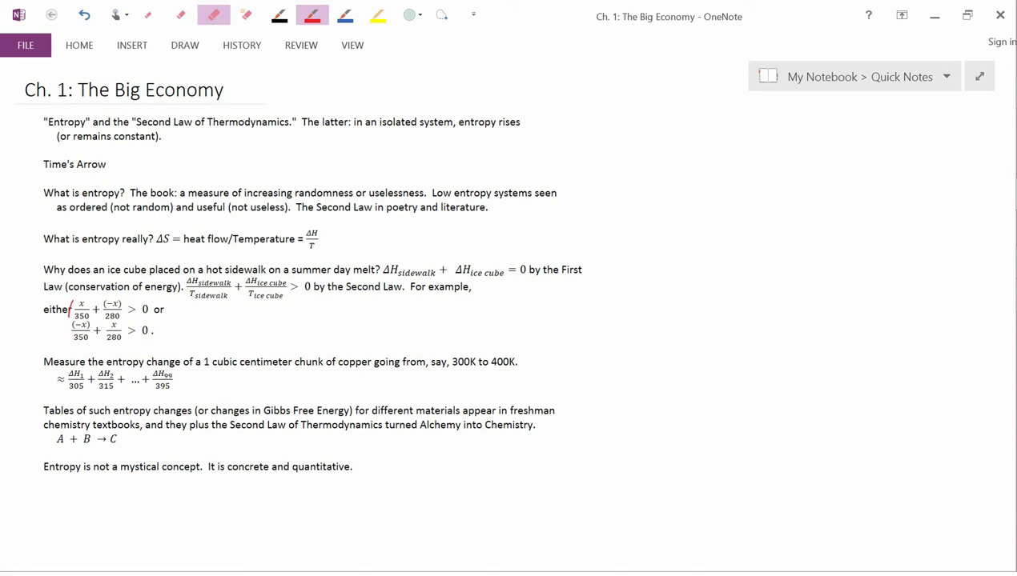
{"action": "left_click_drag", "start_coordinate": [66, 323], "coordinate": [65, 341]}
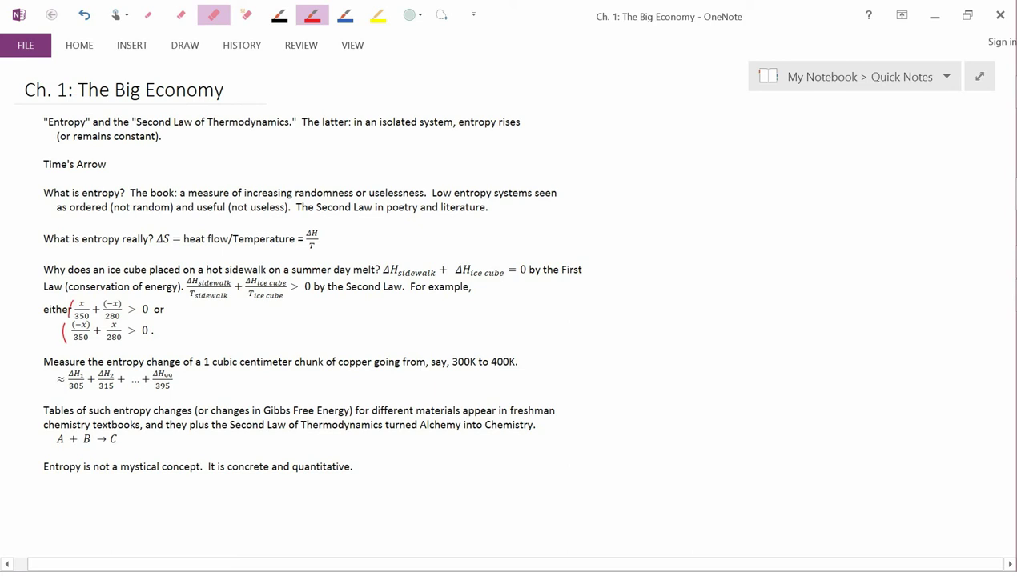
{"action": "left_click", "coordinate": [63, 331]}
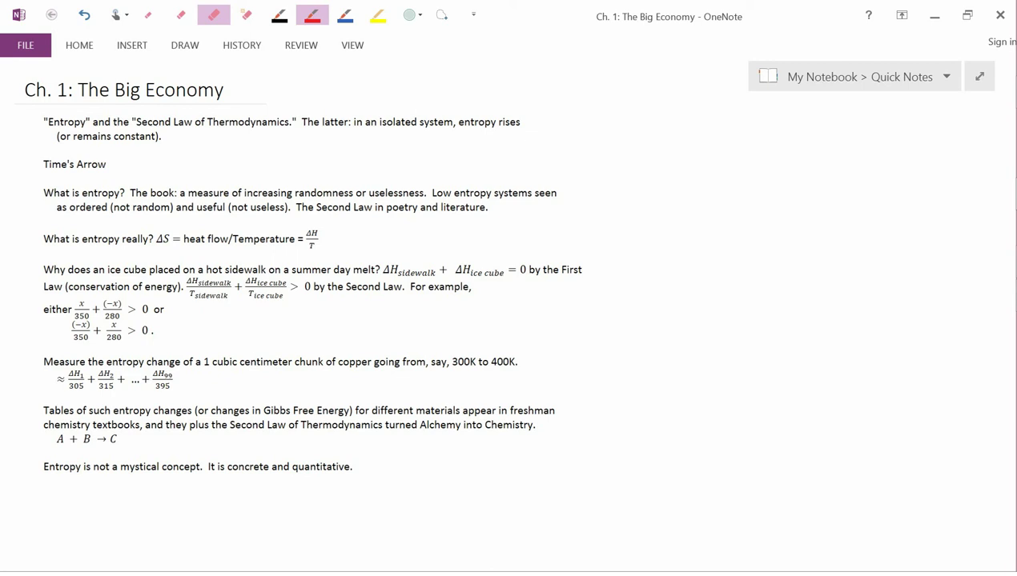
{"action": "mouse_move", "coordinate": [149, 298]}
{"action": "left_mouse_down"}
{"action": "mouse_move", "coordinate": [164, 314]}
{"action": "mouse_move", "coordinate": [161, 339]}
{"action": "left_mouse_up"}
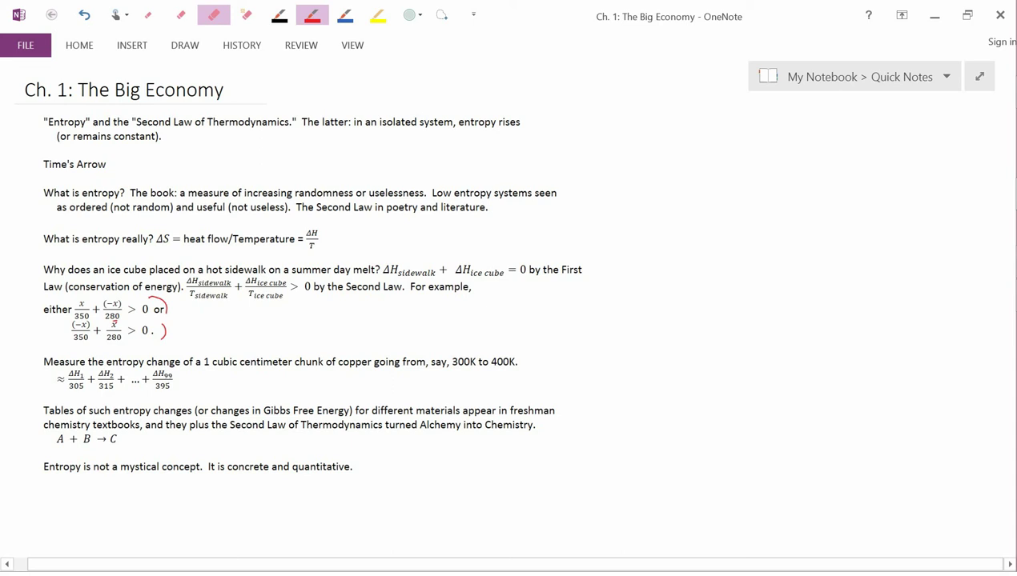
Draw and undo red marks around x/280, the second inequality, (−x)/280 and the > 0 terms
{"action": "mouse_move", "coordinate": [112, 320]}
{"action": "left_mouse_down"}
{"action": "mouse_move", "coordinate": [100, 337]}
{"action": "mouse_move", "coordinate": [128, 337]}
{"action": "mouse_move", "coordinate": [118, 321]}
{"action": "left_mouse_up"}
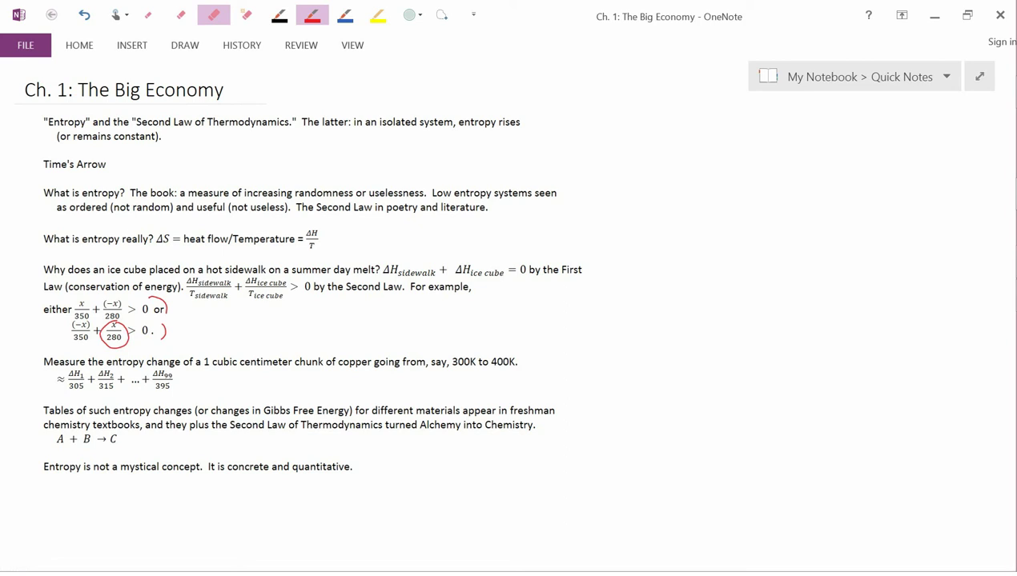
{"action": "key", "text": "ctrl+z"}
{"action": "key", "text": "ctrl+z"}
{"action": "key", "text": "ctrl+z"}
{"action": "mouse_move", "coordinate": [61, 324]}
{"action": "left_mouse_down"}
{"action": "mouse_move", "coordinate": [63, 340]}
{"action": "mouse_move", "coordinate": [103, 349]}
{"action": "mouse_move", "coordinate": [163, 344]}
{"action": "mouse_move", "coordinate": [151, 317]}
{"action": "mouse_move", "coordinate": [57, 325]}
{"action": "mouse_move", "coordinate": [59, 334]}
{"action": "left_mouse_up"}
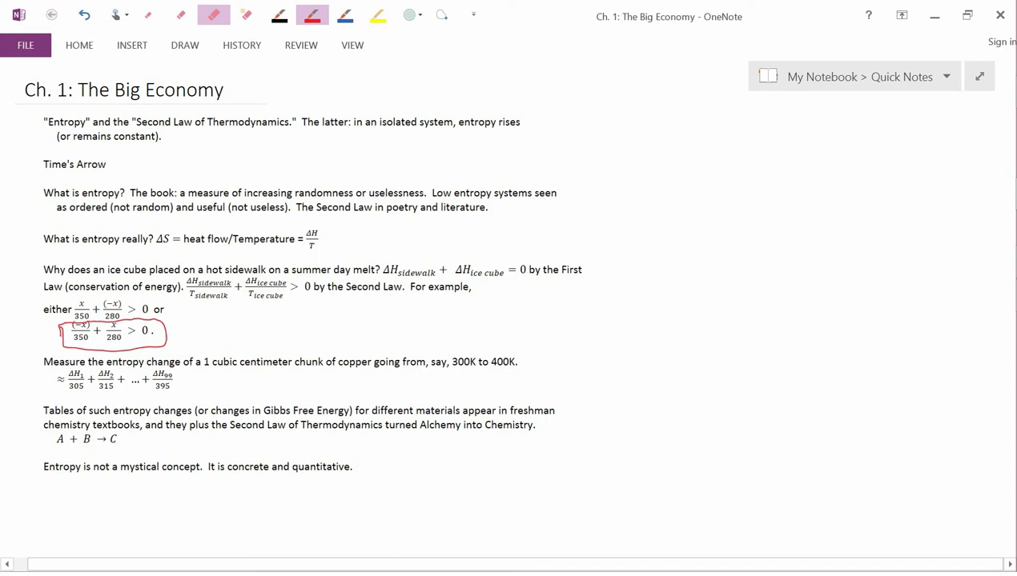
{"action": "key", "text": "ctrl+z"}
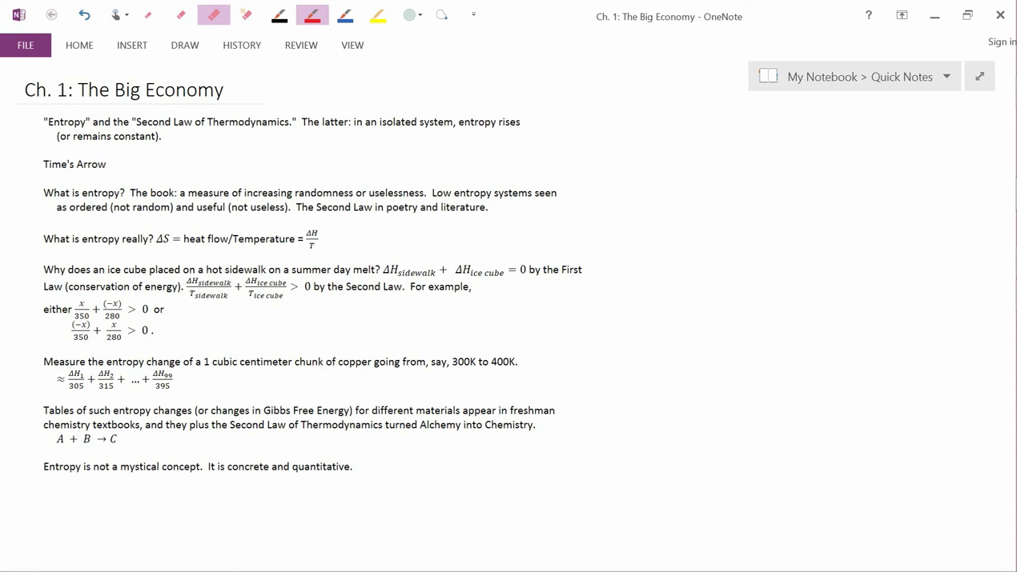
{"action": "mouse_move", "coordinate": [105, 298]}
{"action": "left_mouse_down"}
{"action": "mouse_move", "coordinate": [107, 319]}
{"action": "mouse_move", "coordinate": [120, 298]}
{"action": "left_mouse_up"}
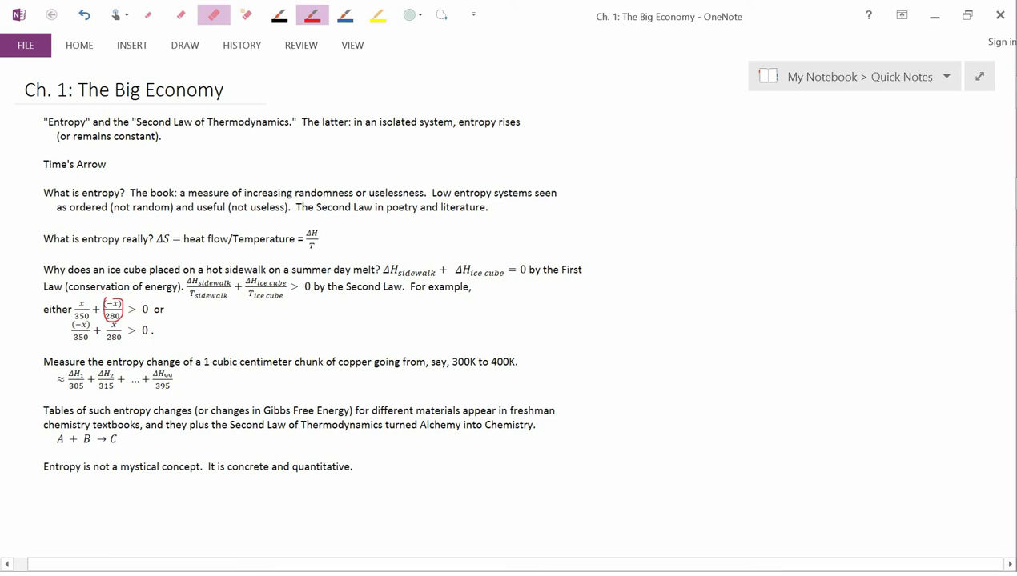
{"action": "key", "text": "ctrl+z"}
{"action": "mouse_move", "coordinate": [142, 295]}
{"action": "left_mouse_down"}
{"action": "mouse_move", "coordinate": [127, 332]}
{"action": "mouse_move", "coordinate": [144, 294]}
{"action": "left_mouse_up"}
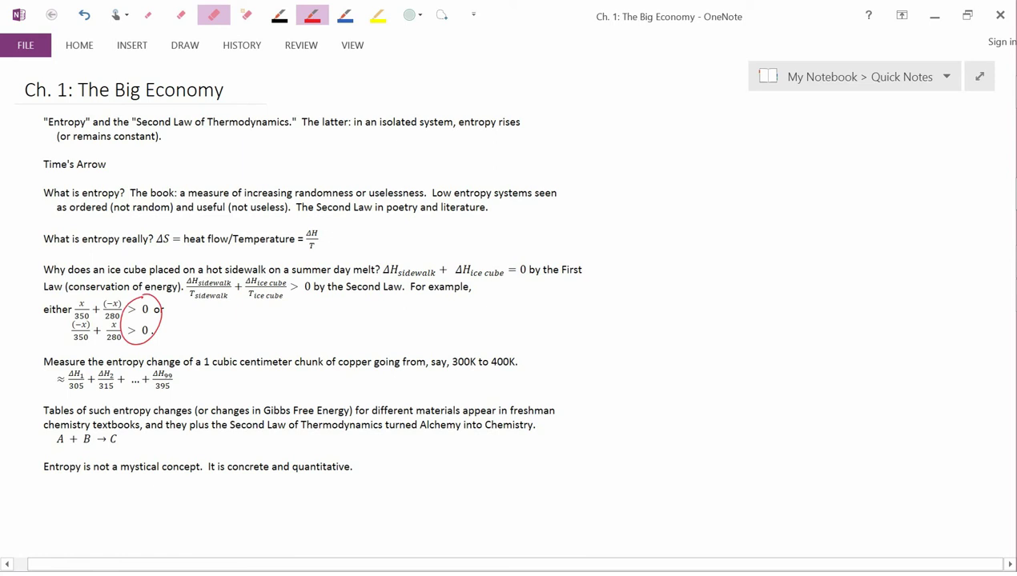
{"action": "key", "text": "ctrl+z"}
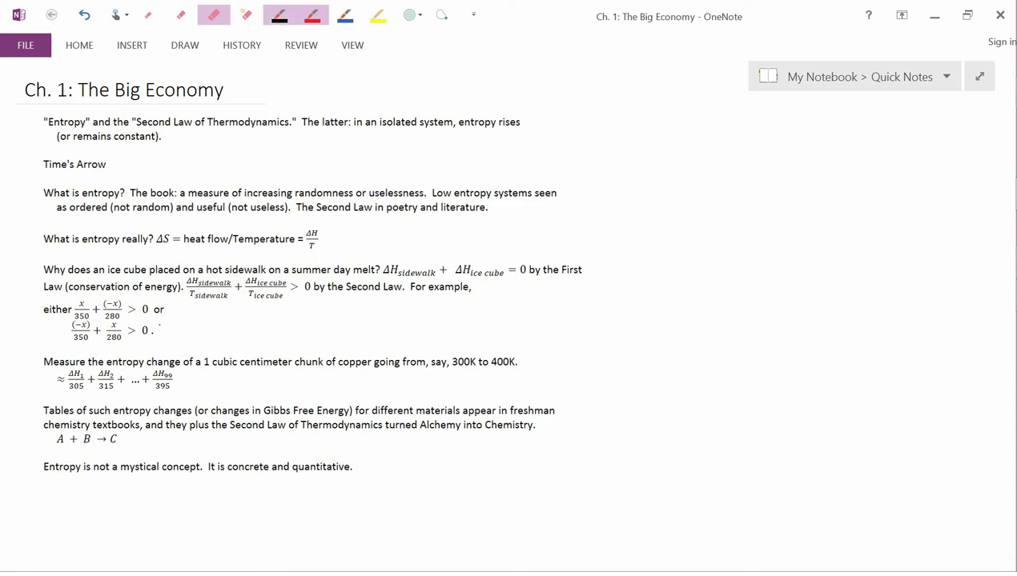
{"action": "left_click", "coordinate": [279, 14]}
{"action": "mouse_move", "coordinate": [152, 323]}
{"action": "left_mouse_down"}
{"action": "mouse_move", "coordinate": [166, 341]}
{"action": "mouse_move", "coordinate": [151, 345]}
{"action": "left_mouse_up"}
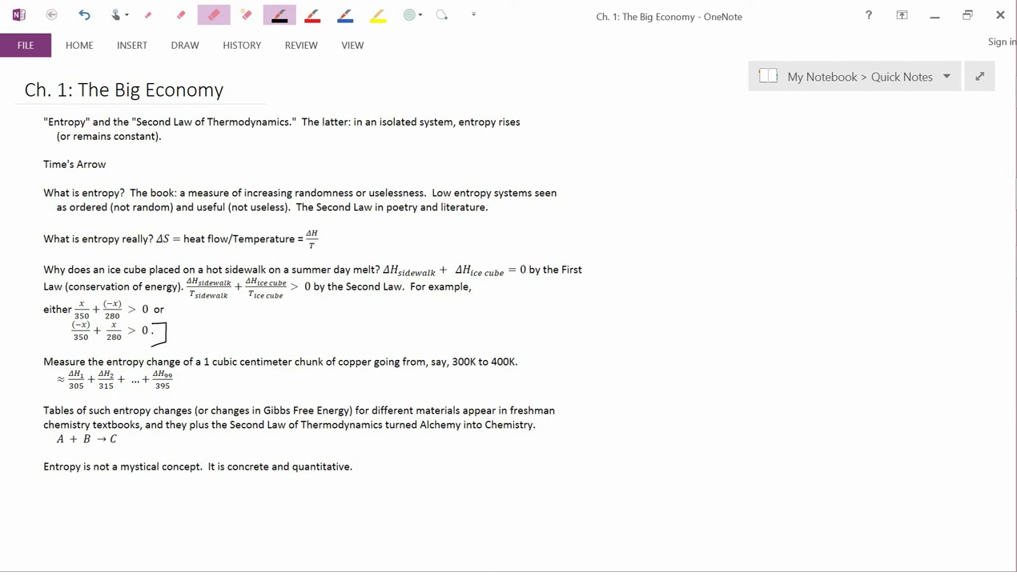
{"action": "key", "text": "Right"}
{"action": "left_click", "coordinate": [378, 14]}
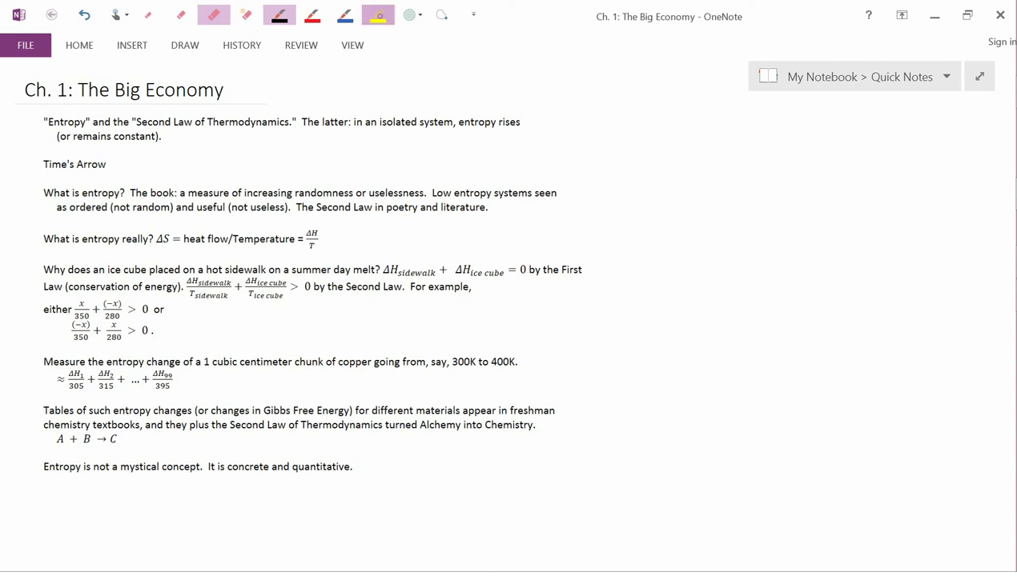
{"action": "left_click_drag", "start_coordinate": [107, 362], "coordinate": [544, 368]}
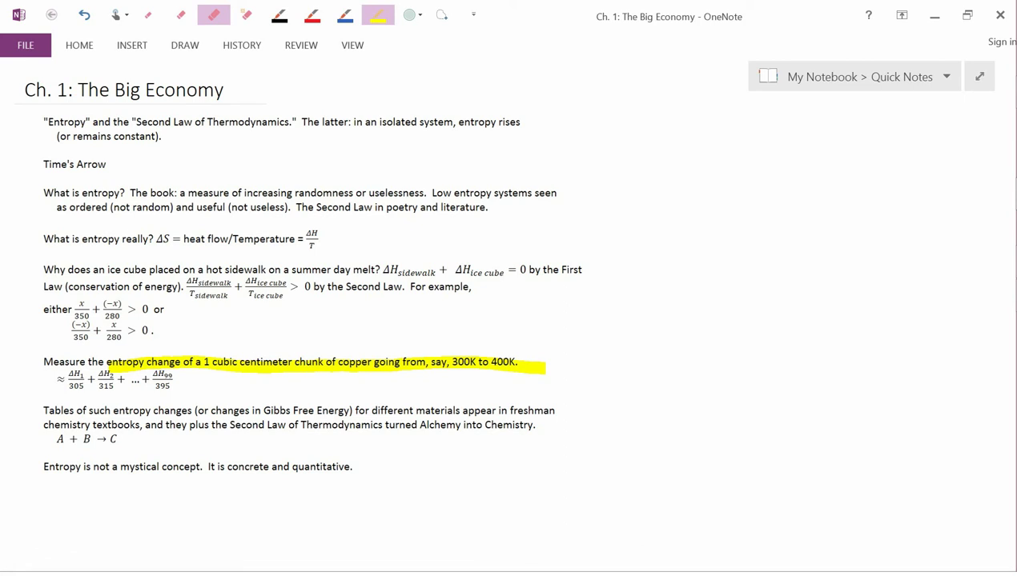
{"action": "key", "text": "ctrl+z"}
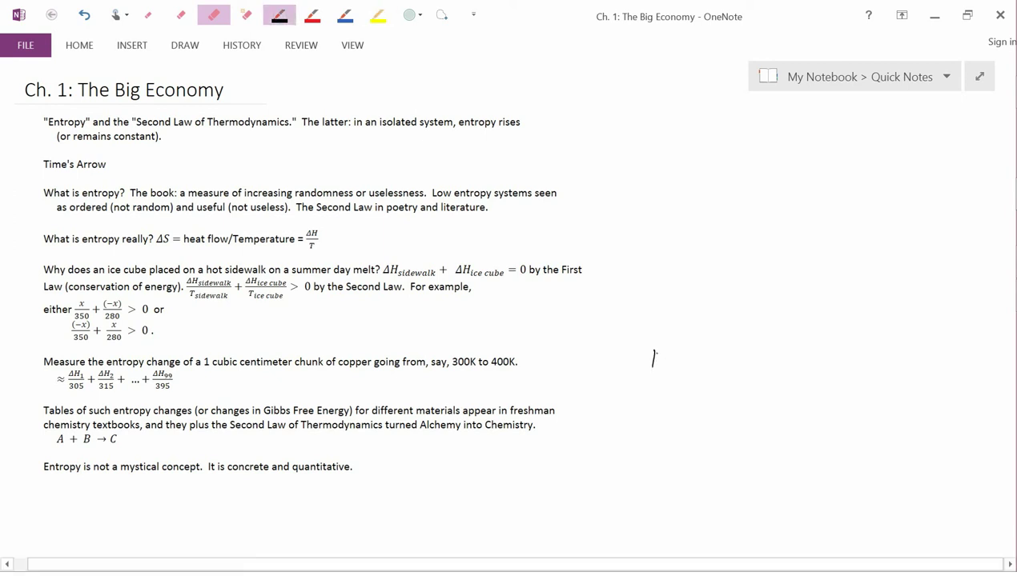
Sketch a small cube sitting on a burner stand with an oval base
{"action": "mouse_move", "coordinate": [653, 351]}
{"action": "left_mouse_down"}
{"action": "mouse_move", "coordinate": [667, 367]}
{"action": "mouse_move", "coordinate": [651, 371]}
{"action": "mouse_move", "coordinate": [672, 346]}
{"action": "mouse_move", "coordinate": [670, 362]}
{"action": "left_mouse_up"}
{"action": "left_click_drag", "start_coordinate": [674, 359], "coordinate": [662, 368]}
{"action": "left_click_drag", "start_coordinate": [657, 392], "coordinate": [657, 418]}
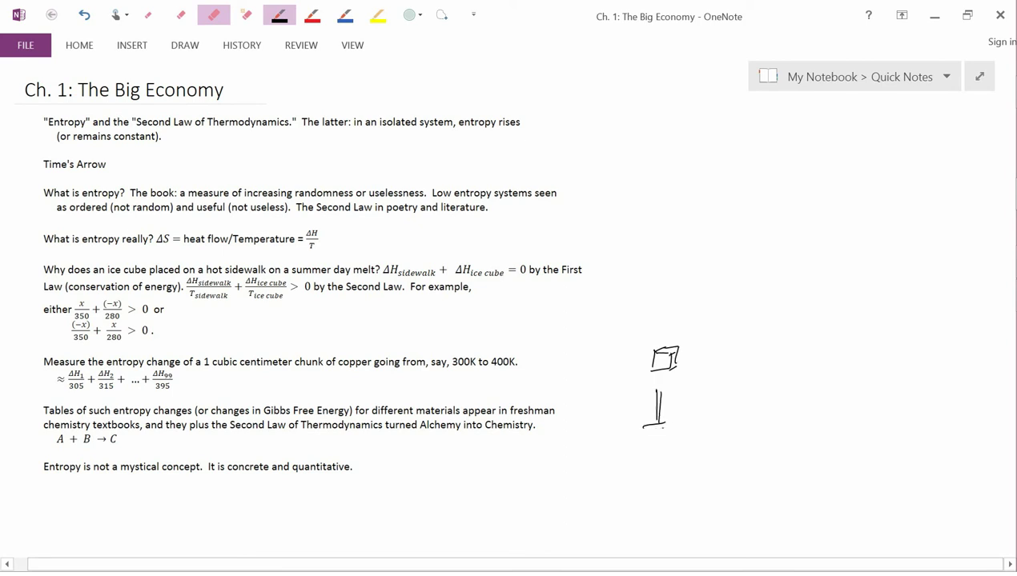
{"action": "mouse_move", "coordinate": [663, 427]}
{"action": "left_mouse_down"}
{"action": "mouse_move", "coordinate": [650, 421]}
{"action": "mouse_move", "coordinate": [668, 384]}
{"action": "mouse_move", "coordinate": [643, 383]}
{"action": "left_mouse_up"}
Write the 'BTU/min' and 'Joule/sec.' heat-rate labels beside the burner
{"action": "mouse_move", "coordinate": [707, 373]}
{"action": "left_mouse_down"}
{"action": "mouse_move", "coordinate": [707, 389]}
{"action": "mouse_move", "coordinate": [711, 374]}
{"action": "left_mouse_up"}
{"action": "mouse_move", "coordinate": [706, 375]}
{"action": "left_mouse_down"}
{"action": "mouse_move", "coordinate": [714, 389]}
{"action": "mouse_move", "coordinate": [734, 377]}
{"action": "left_mouse_up"}
{"action": "mouse_move", "coordinate": [738, 370]}
{"action": "left_mouse_down"}
{"action": "mouse_move", "coordinate": [740, 383]}
{"action": "mouse_move", "coordinate": [758, 385]}
{"action": "left_mouse_up"}
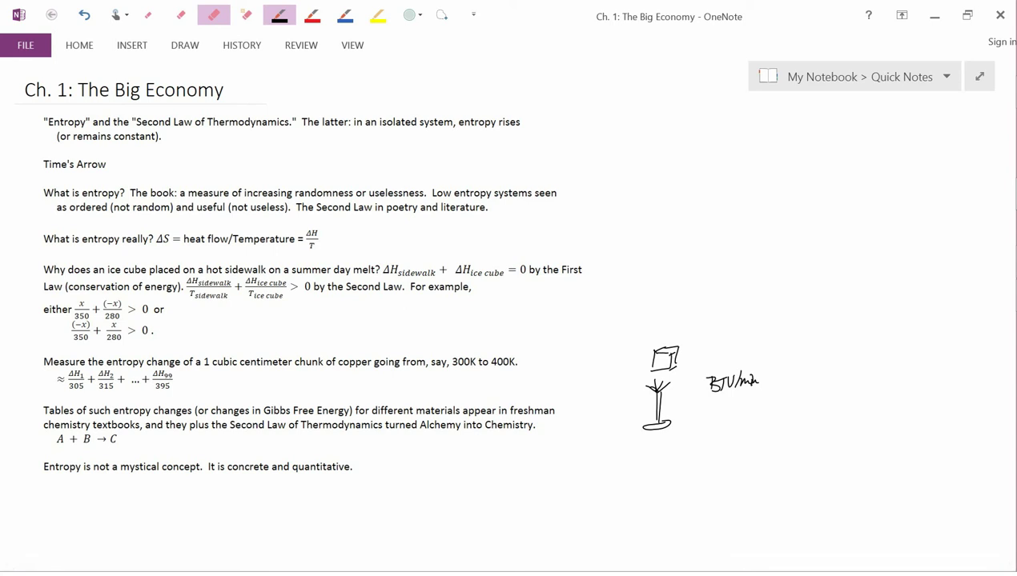
{"action": "mouse_move", "coordinate": [715, 396]}
{"action": "left_mouse_down"}
{"action": "mouse_move", "coordinate": [706, 412]}
{"action": "mouse_move", "coordinate": [722, 397]}
{"action": "mouse_move", "coordinate": [750, 412]}
{"action": "left_mouse_up"}
{"action": "left_click_drag", "start_coordinate": [762, 400], "coordinate": [768, 410]}
{"action": "left_click_drag", "start_coordinate": [775, 403], "coordinate": [771, 409]}
Draw a box enclosing the cube-and-burner sketch
{"action": "left_click_drag", "start_coordinate": [637, 318], "coordinate": [627, 430]}
{"action": "left_click_drag", "start_coordinate": [627, 460], "coordinate": [754, 446]}
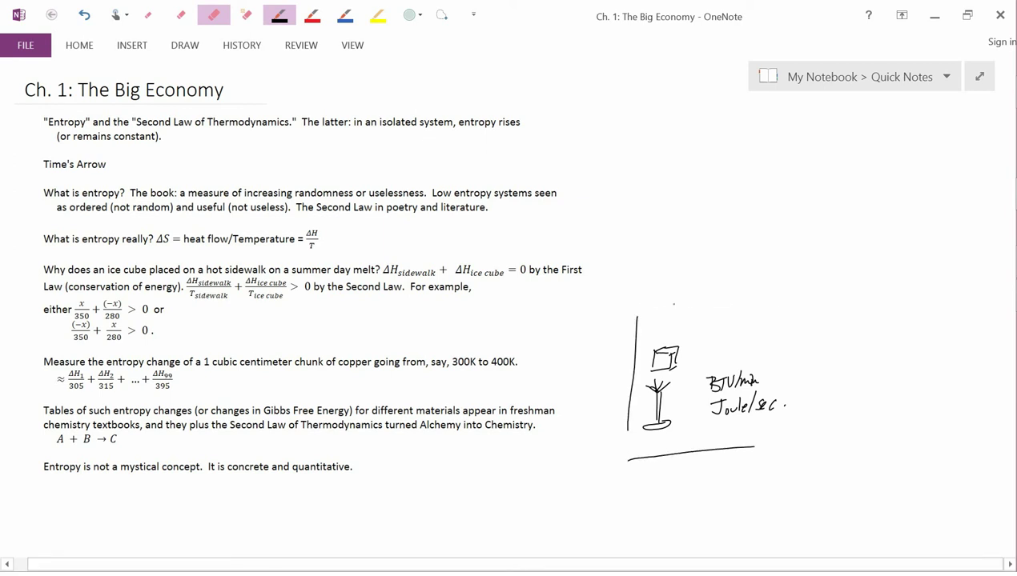
{"action": "mouse_move", "coordinate": [640, 302]}
{"action": "left_mouse_down"}
{"action": "mouse_move", "coordinate": [804, 443]}
{"action": "mouse_move", "coordinate": [773, 449]}
{"action": "left_mouse_up"}
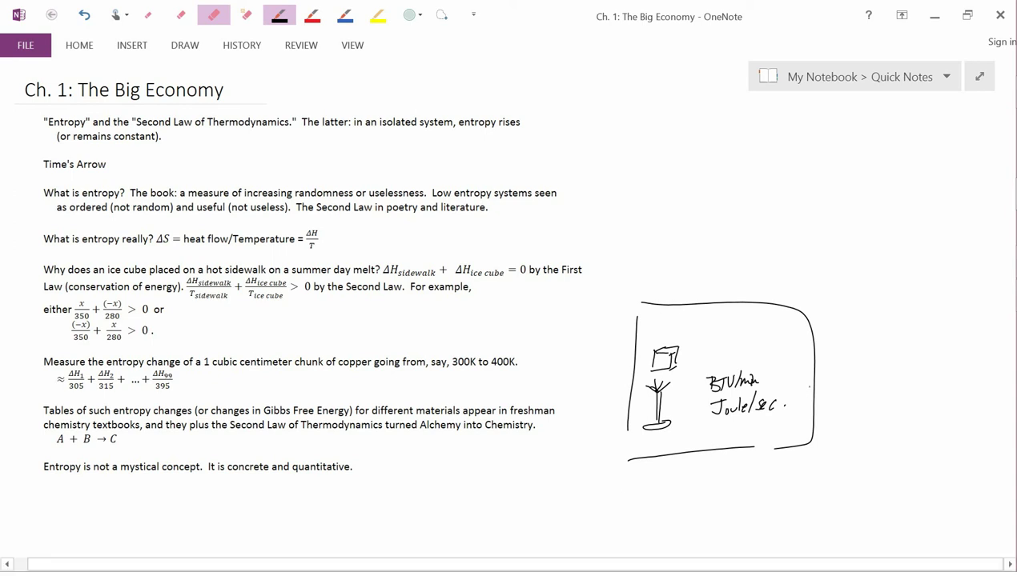
Add an arrow after Joule/sec. and a thermometer line from the cube to a 'T'
{"action": "left_click_drag", "start_coordinate": [784, 397], "coordinate": [796, 395]}
{"action": "left_click_drag", "start_coordinate": [785, 402], "coordinate": [797, 400]}
{"action": "left_click_drag", "start_coordinate": [655, 361], "coordinate": [718, 298]}
{"action": "mouse_move", "coordinate": [726, 281]}
{"action": "left_mouse_down"}
{"action": "mouse_move", "coordinate": [727, 295]}
{"action": "mouse_move", "coordinate": [736, 279]}
{"action": "left_mouse_up"}
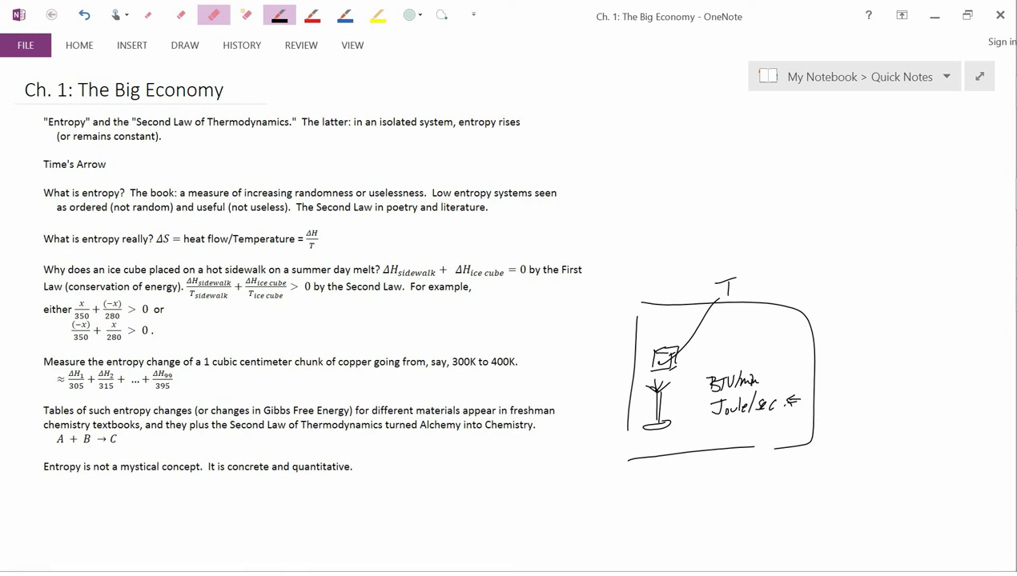
Write '300K → 310K' and 'ΔH' to the right of the box
{"action": "left_click_drag", "start_coordinate": [830, 310], "coordinate": [831, 321]}
{"action": "mouse_move", "coordinate": [847, 313]}
{"action": "left_mouse_down"}
{"action": "mouse_move", "coordinate": [899, 318]}
{"action": "mouse_move", "coordinate": [914, 302]}
{"action": "mouse_move", "coordinate": [920, 323]}
{"action": "left_mouse_up"}
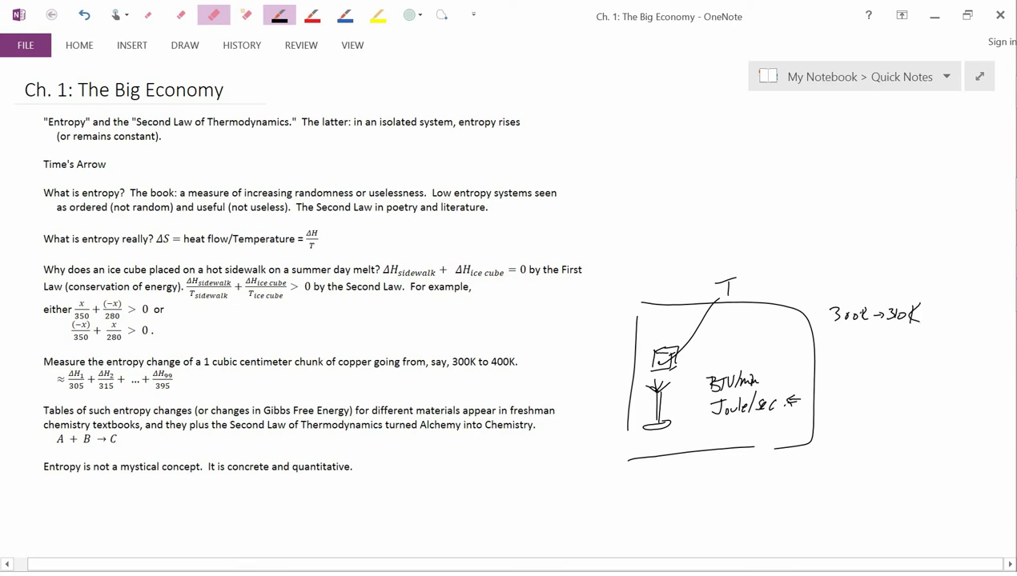
{"action": "left_click_drag", "start_coordinate": [854, 309], "coordinate": [853, 324]}
{"action": "left_click_drag", "start_coordinate": [858, 317], "coordinate": [862, 326]}
{"action": "left_click_drag", "start_coordinate": [948, 309], "coordinate": [961, 319]}
Undo a trial circle around ΔH1/305 and begin writing 310K→ for the second step
{"action": "mouse_move", "coordinate": [70, 366]}
{"action": "left_mouse_down"}
{"action": "mouse_move", "coordinate": [62, 382]}
{"action": "mouse_move", "coordinate": [77, 400]}
{"action": "mouse_move", "coordinate": [86, 366]}
{"action": "mouse_move", "coordinate": [71, 366]}
{"action": "left_mouse_up"}
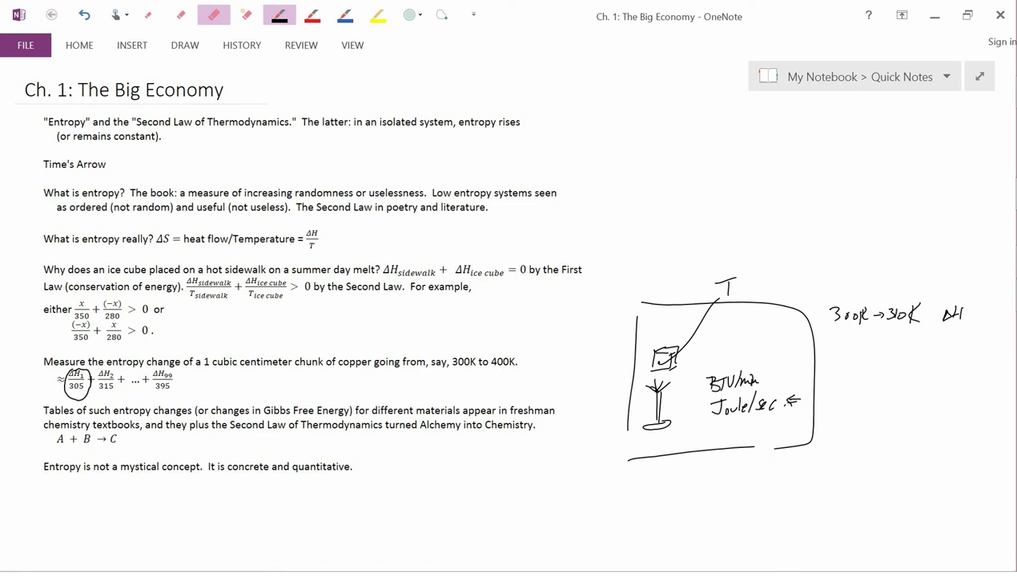
{"action": "key", "text": "ctrl+z"}
{"action": "left_click_drag", "start_coordinate": [832, 343], "coordinate": [844, 358]}
{"action": "mouse_move", "coordinate": [855, 344]}
{"action": "left_mouse_down"}
{"action": "mouse_move", "coordinate": [855, 357]}
{"action": "mouse_move", "coordinate": [889, 353]}
{"action": "left_mouse_up"}
{"action": "mouse_move", "coordinate": [883, 347]}
{"action": "left_mouse_down"}
{"action": "mouse_move", "coordinate": [884, 358]}
{"action": "mouse_move", "coordinate": [906, 356]}
{"action": "left_mouse_up"}
Finish the 320K ΔH step, add subscripts 1 and 2, and circle the ΔH2/315 term
{"action": "mouse_move", "coordinate": [914, 345]}
{"action": "left_mouse_down"}
{"action": "mouse_move", "coordinate": [908, 351]}
{"action": "mouse_move", "coordinate": [915, 346]}
{"action": "left_mouse_up"}
{"action": "mouse_move", "coordinate": [920, 342]}
{"action": "left_mouse_down"}
{"action": "mouse_move", "coordinate": [921, 359]}
{"action": "mouse_move", "coordinate": [934, 359]}
{"action": "left_mouse_up"}
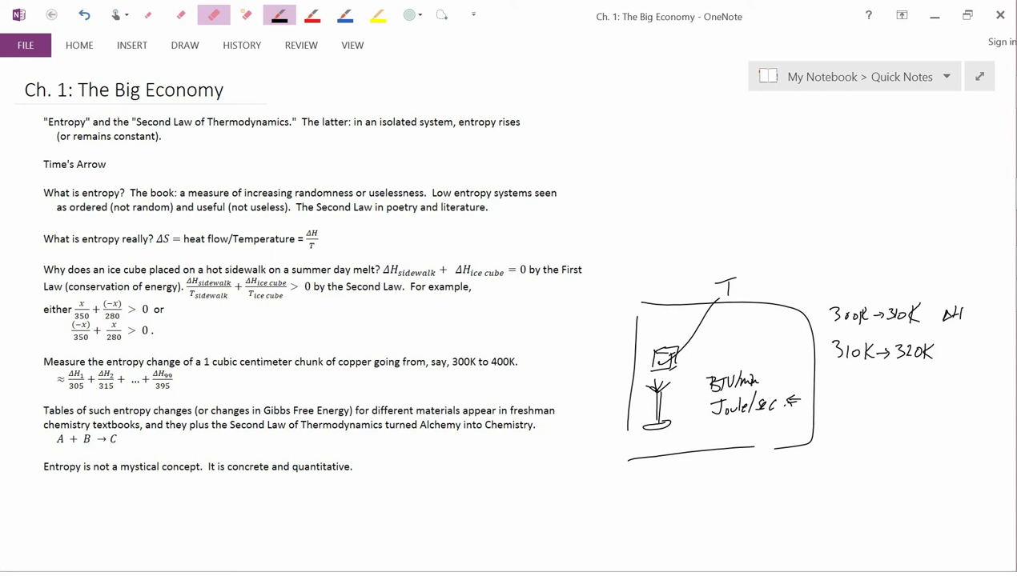
{"action": "left_click_drag", "start_coordinate": [944, 343], "coordinate": [959, 355]}
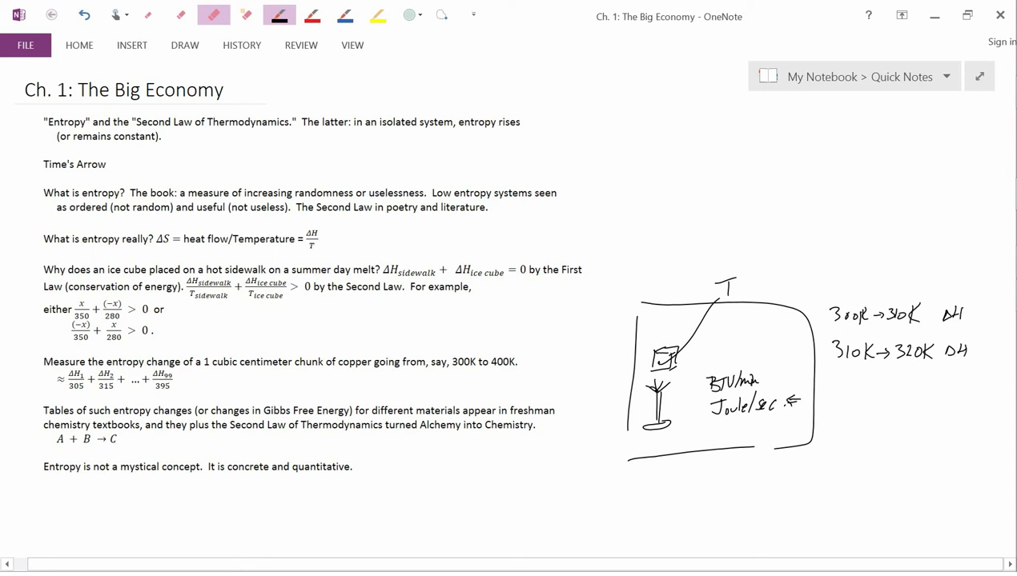
{"action": "mouse_move", "coordinate": [963, 310]}
{"action": "left_mouse_down"}
{"action": "mouse_move", "coordinate": [960, 365]}
{"action": "mouse_move", "coordinate": [976, 366]}
{"action": "left_mouse_up"}
{"action": "mouse_move", "coordinate": [100, 366]}
{"action": "left_mouse_down"}
{"action": "mouse_move", "coordinate": [95, 387]}
{"action": "mouse_move", "coordinate": [117, 395]}
{"action": "mouse_move", "coordinate": [122, 367]}
{"action": "mouse_move", "coordinate": [101, 365]}
{"action": "left_mouse_up"}
Undo the ΔH2/315 circle and handwrite 320K→330K ΔH3 beneath the 310K→320K line
{"action": "key", "text": "ctrl+z"}
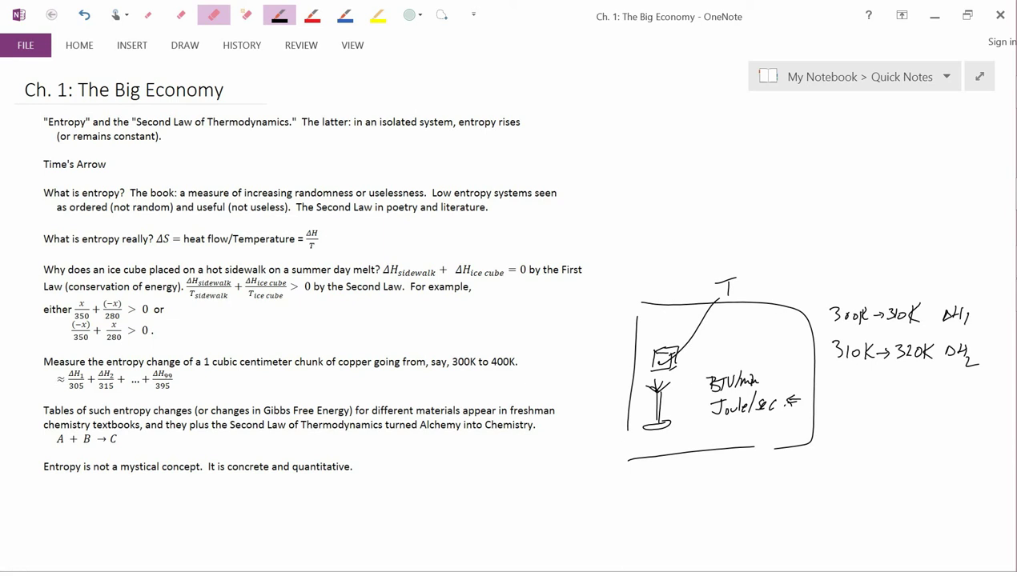
{"action": "mouse_move", "coordinate": [832, 376]}
{"action": "left_mouse_down"}
{"action": "mouse_move", "coordinate": [833, 391]}
{"action": "mouse_move", "coordinate": [854, 379]}
{"action": "mouse_move", "coordinate": [859, 388]}
{"action": "left_mouse_up"}
{"action": "left_click", "coordinate": [849, 389]}
{"action": "left_click_drag", "start_coordinate": [868, 372], "coordinate": [869, 388]}
{"action": "left_click_drag", "start_coordinate": [878, 385], "coordinate": [910, 389]}
{"action": "mouse_move", "coordinate": [919, 374]}
{"action": "left_mouse_down"}
{"action": "mouse_move", "coordinate": [927, 395]}
{"action": "mouse_move", "coordinate": [938, 386]}
{"action": "mouse_move", "coordinate": [961, 399]}
{"action": "left_mouse_up"}
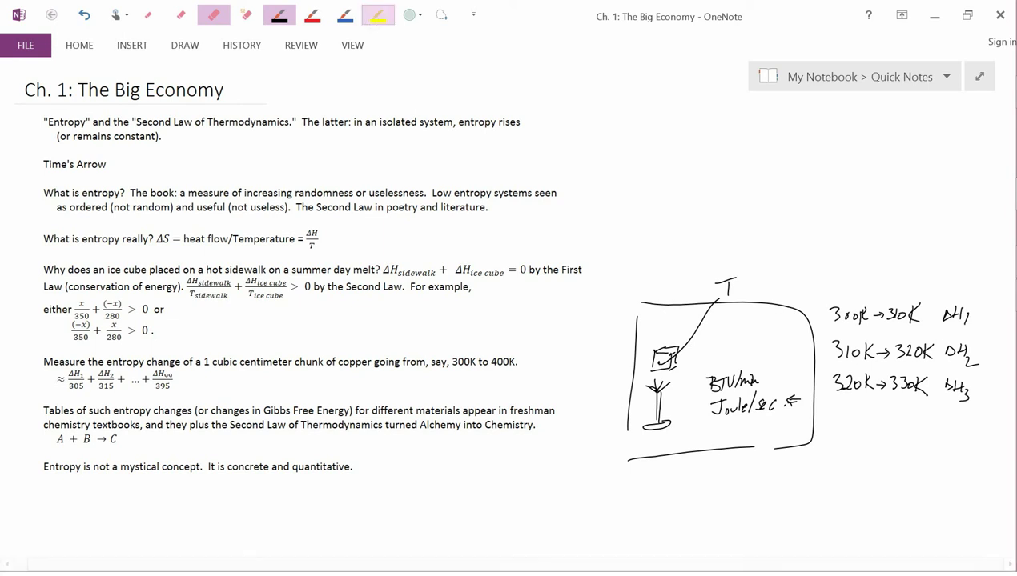
Highlight the ΔH sum's ellipsis in yellow, then undo, redo and undo to leave the sum unhighlighted
{"action": "left_click", "coordinate": [378, 15]}
{"action": "mouse_move", "coordinate": [127, 380]}
{"action": "left_mouse_down"}
{"action": "mouse_move", "coordinate": [168, 366]}
{"action": "mouse_move", "coordinate": [177, 385]}
{"action": "mouse_move", "coordinate": [152, 390]}
{"action": "left_mouse_up"}
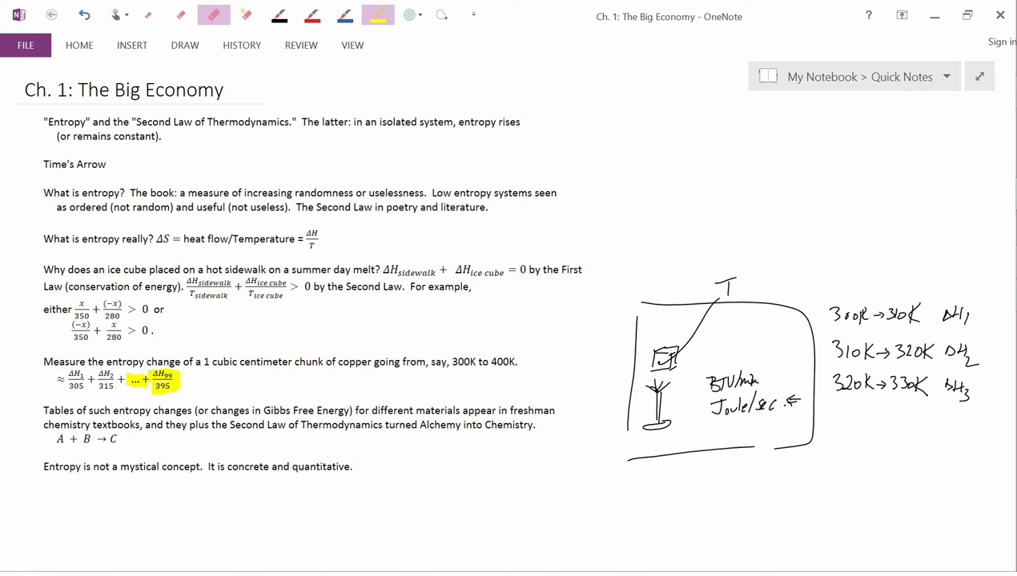
{"action": "key", "text": "ctrl+z"}
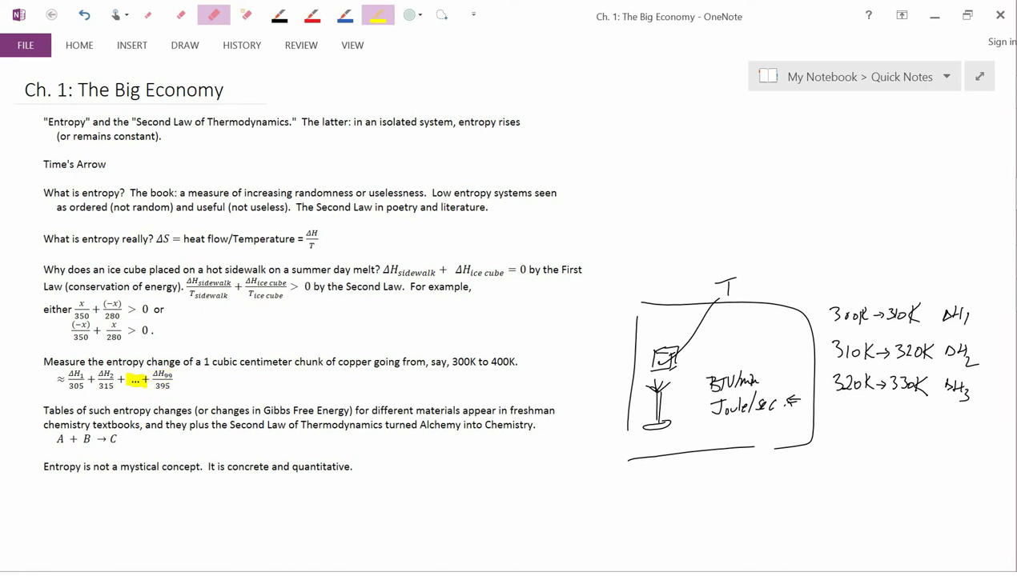
{"action": "key", "text": "ctrl+z"}
{"action": "key", "text": "ctrl+y"}
{"action": "key", "text": "ctrl+y"}
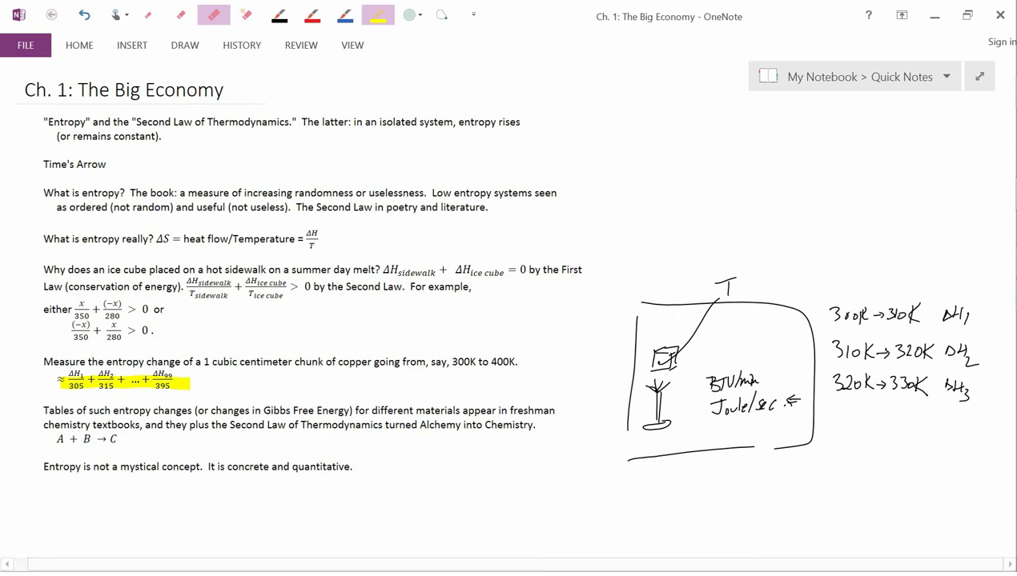
{"action": "key", "text": "ctrl+z"}
{"action": "key", "text": "ctrl+z"}
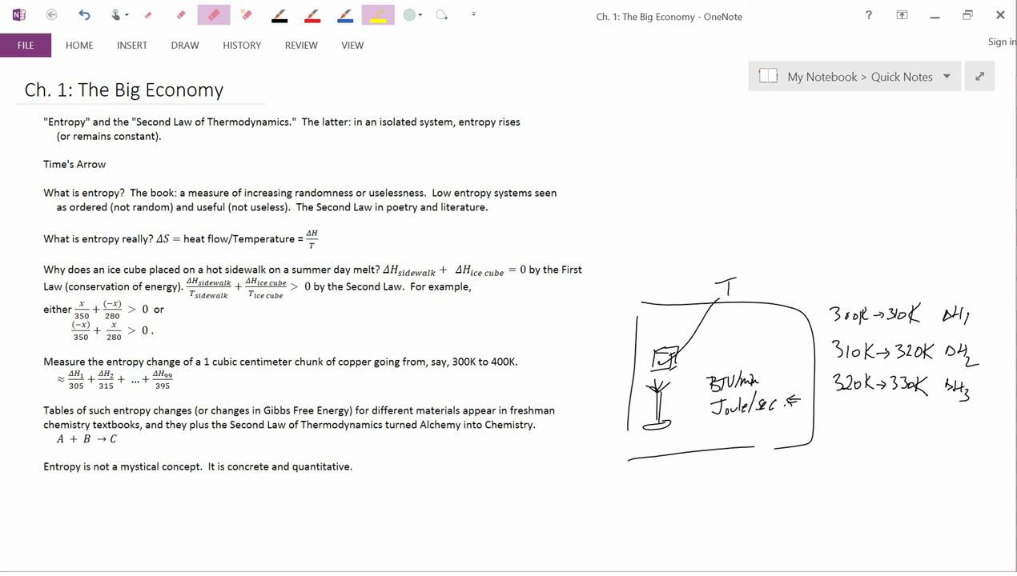
{"action": "left_click_drag", "start_coordinate": [53, 466], "coordinate": [360, 466]}
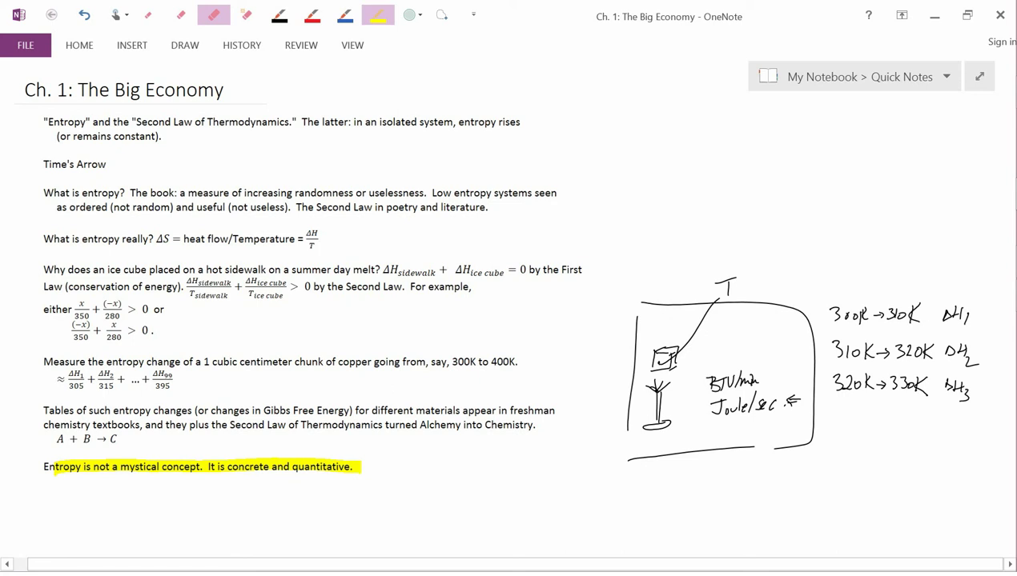
{"action": "key", "text": "ctrl+z"}
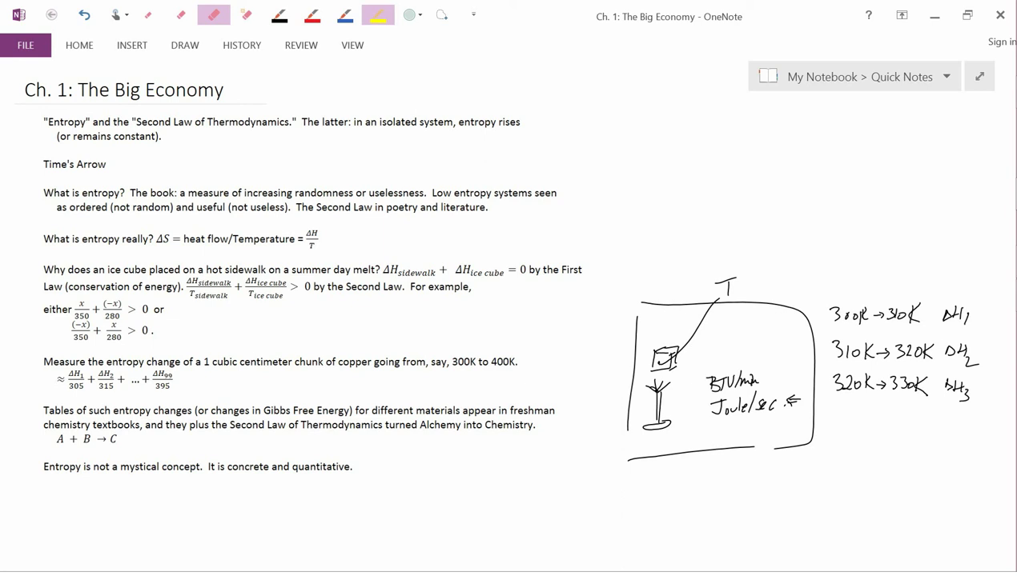
{"action": "mouse_move", "coordinate": [228, 176]}
{"action": "left_mouse_down"}
{"action": "mouse_move", "coordinate": [334, 223]}
{"action": "mouse_move", "coordinate": [524, 178]}
{"action": "mouse_move", "coordinate": [200, 176]}
{"action": "left_mouse_up"}
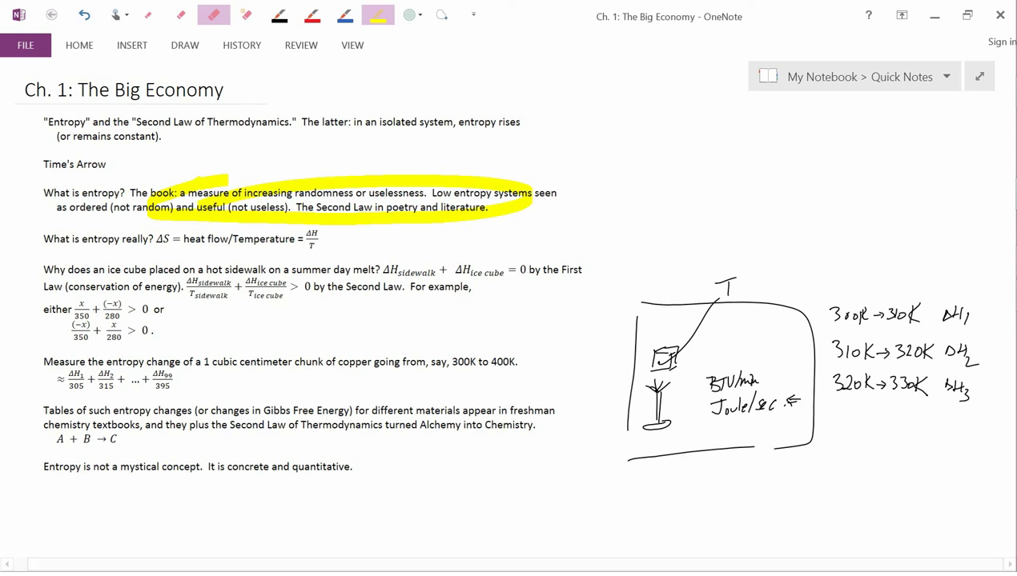
{"action": "key", "text": "ctrl+z"}
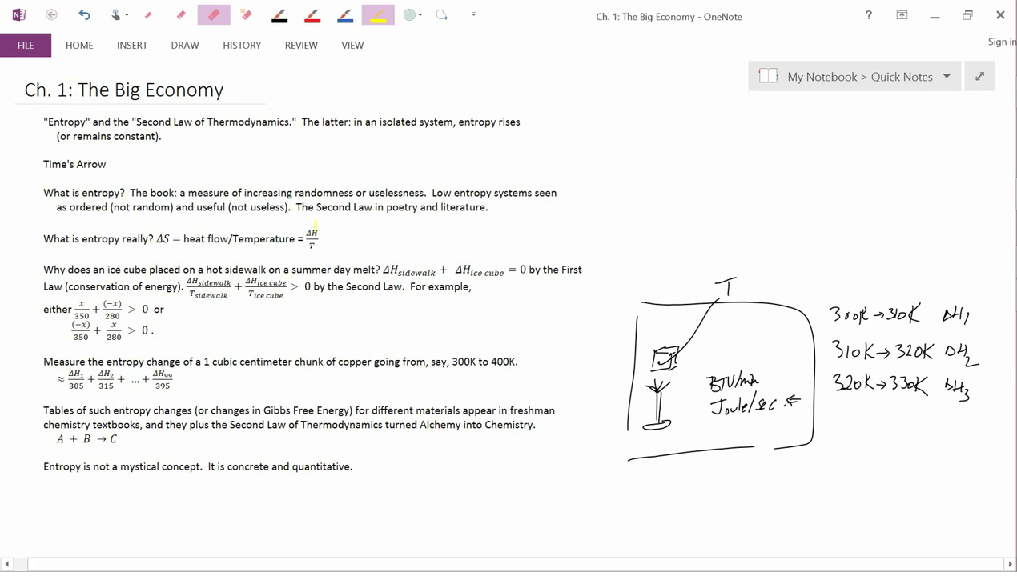
{"action": "left_click_drag", "start_coordinate": [310, 219], "coordinate": [311, 254]}
{"action": "key", "text": "ctrl+z"}
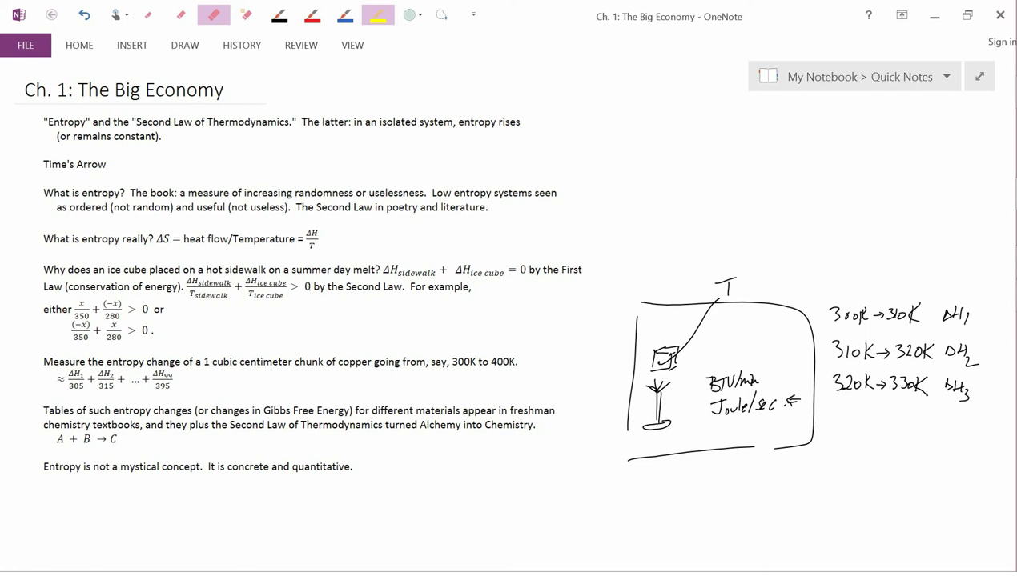
{"action": "left_click_drag", "start_coordinate": [45, 412], "coordinate": [231, 412]}
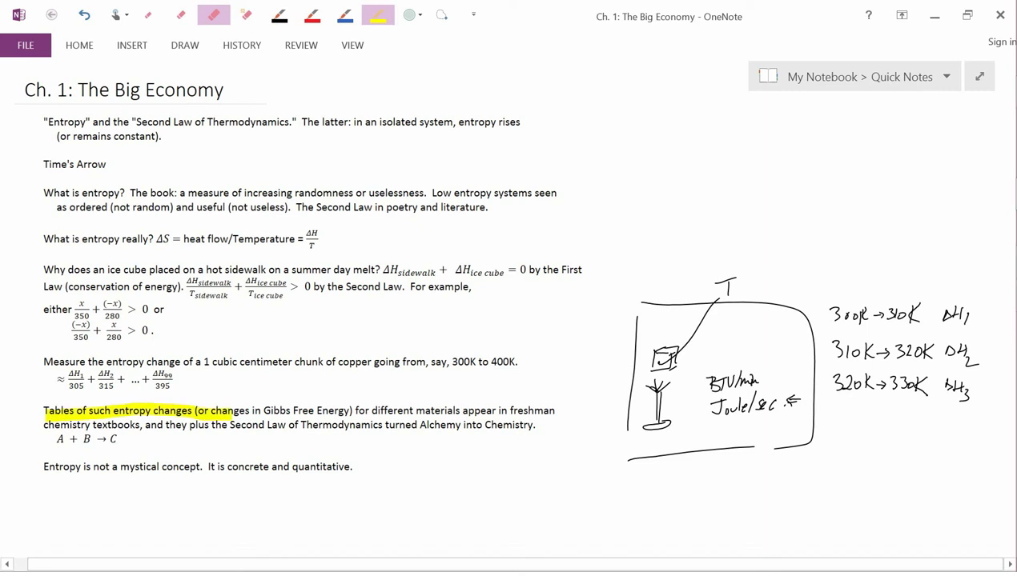
{"action": "left_click_drag", "start_coordinate": [358, 411], "coordinate": [564, 411]}
{"action": "left_click_drag", "start_coordinate": [42, 426], "coordinate": [139, 425]}
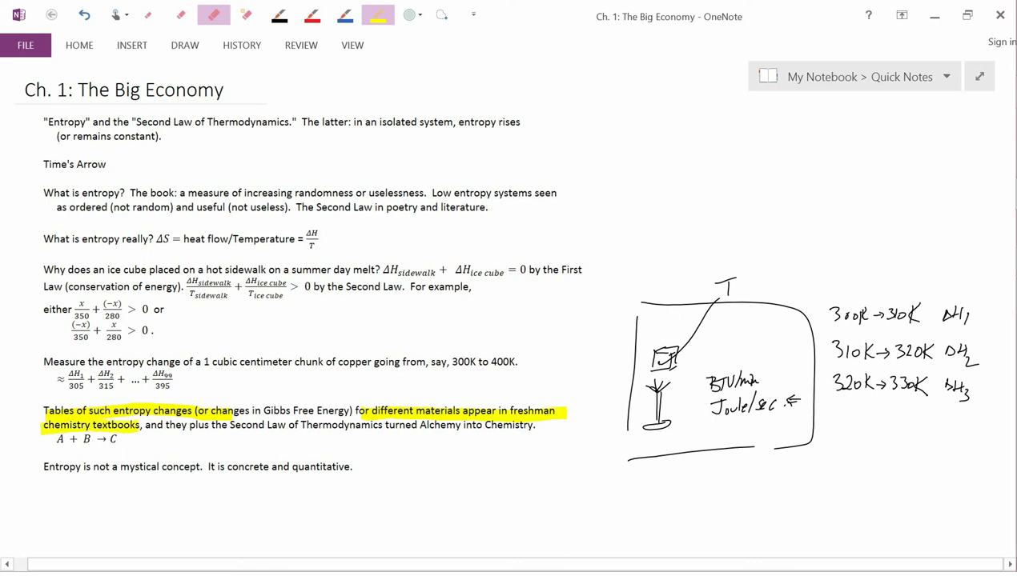
{"action": "left_click_drag", "start_coordinate": [266, 409], "coordinate": [330, 406]}
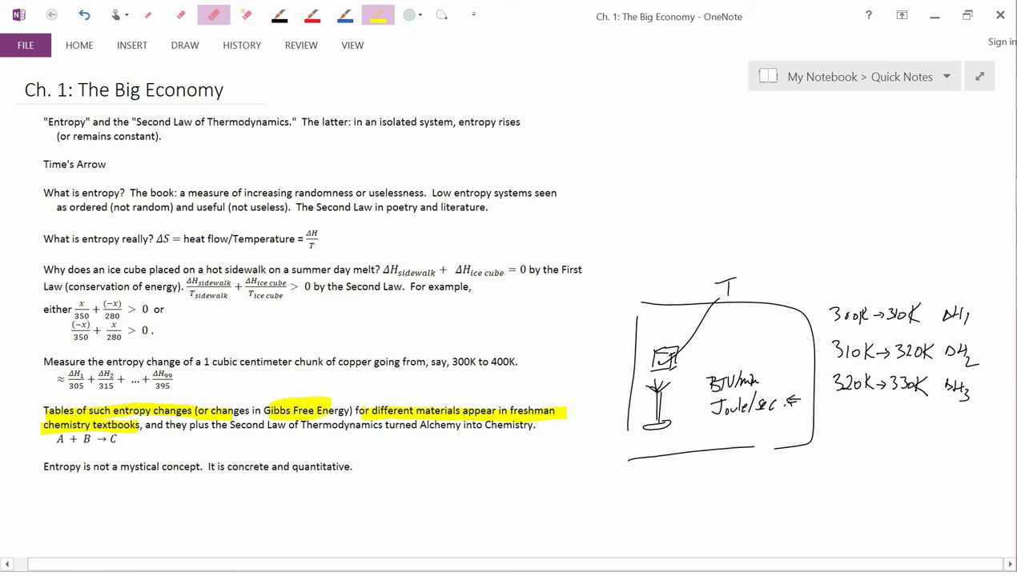
{"action": "key", "text": "ctrl+z"}
{"action": "key", "text": "ctrl+z"}
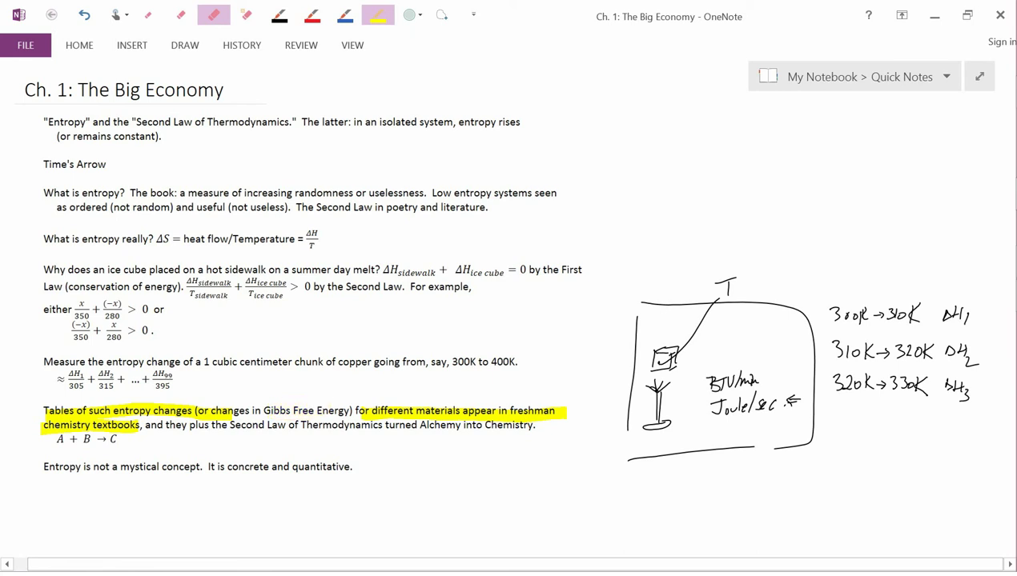
{"action": "key", "text": "ctrl+z"}
{"action": "key", "text": "ctrl+z"}
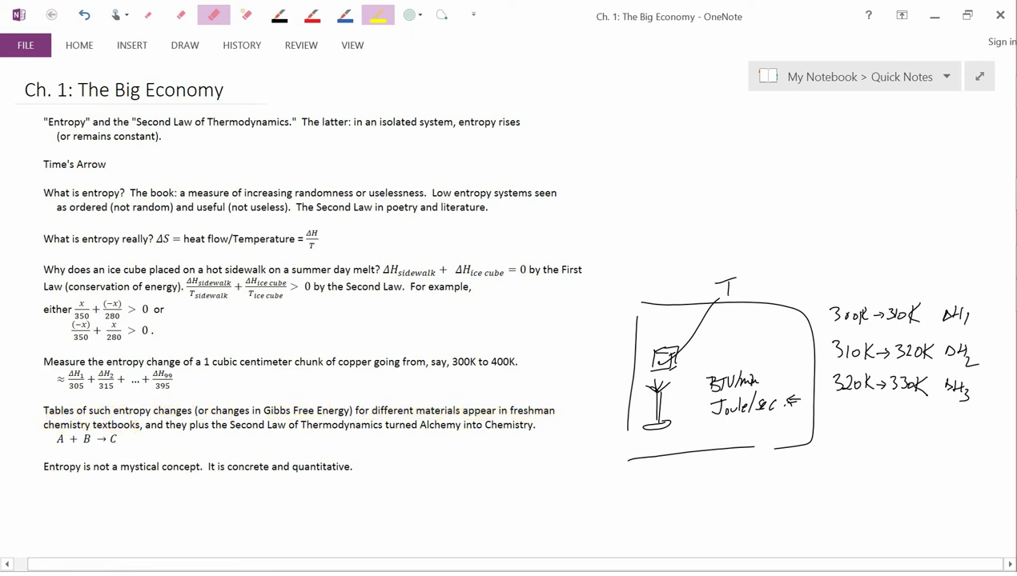
{"action": "key", "text": "ctrl+z"}
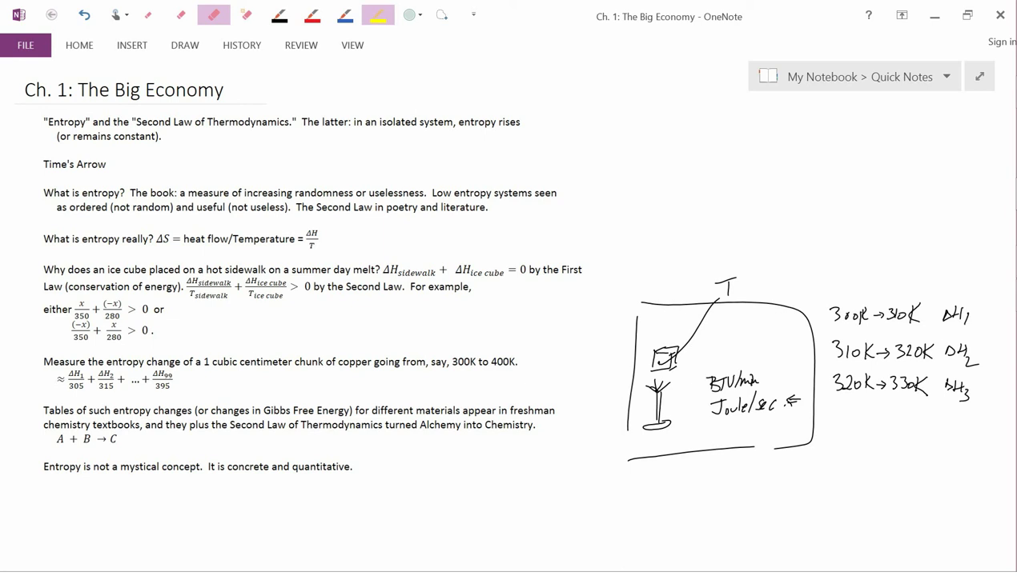
{"action": "left_click_drag", "start_coordinate": [181, 425], "coordinate": [535, 425]}
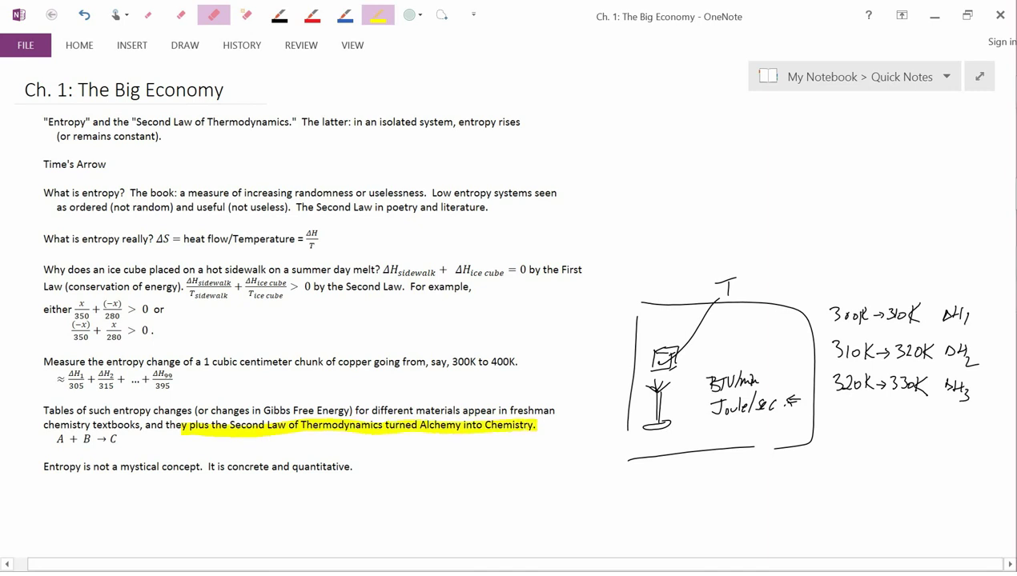
{"action": "key", "text": "ctrl+z"}
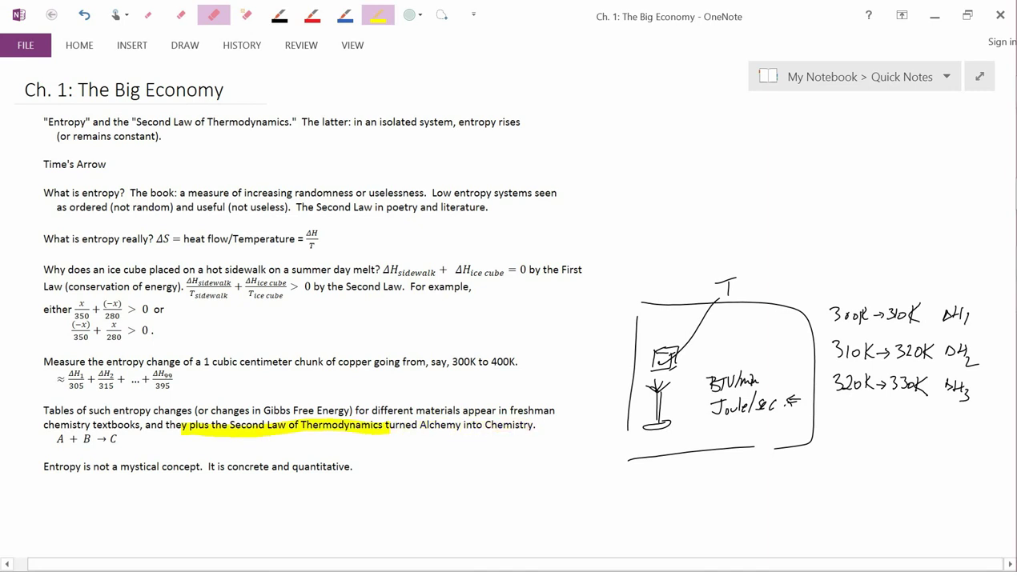
{"action": "key", "text": "ctrl+z"}
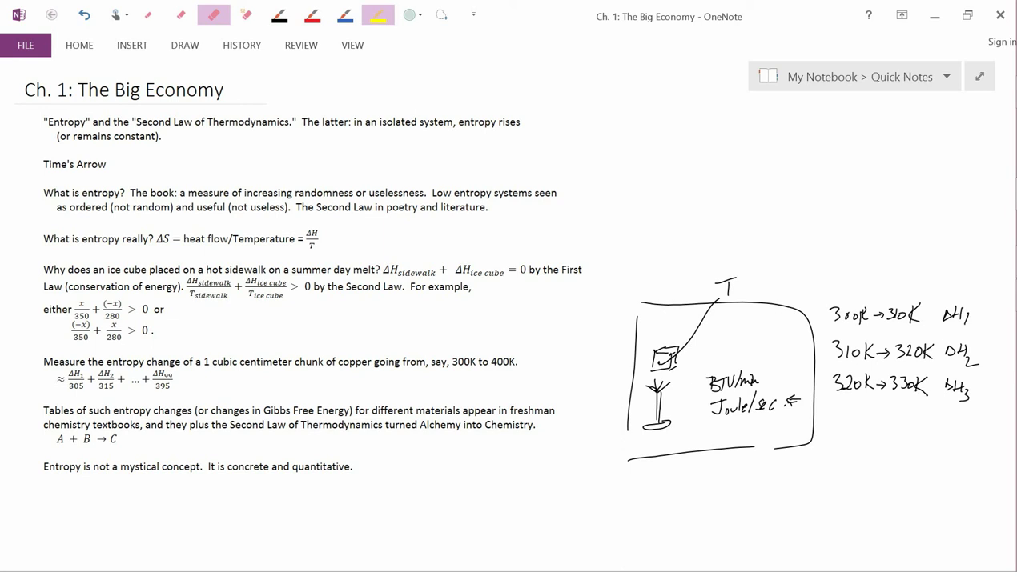
{"action": "left_click_drag", "start_coordinate": [56, 453], "coordinate": [115, 439]}
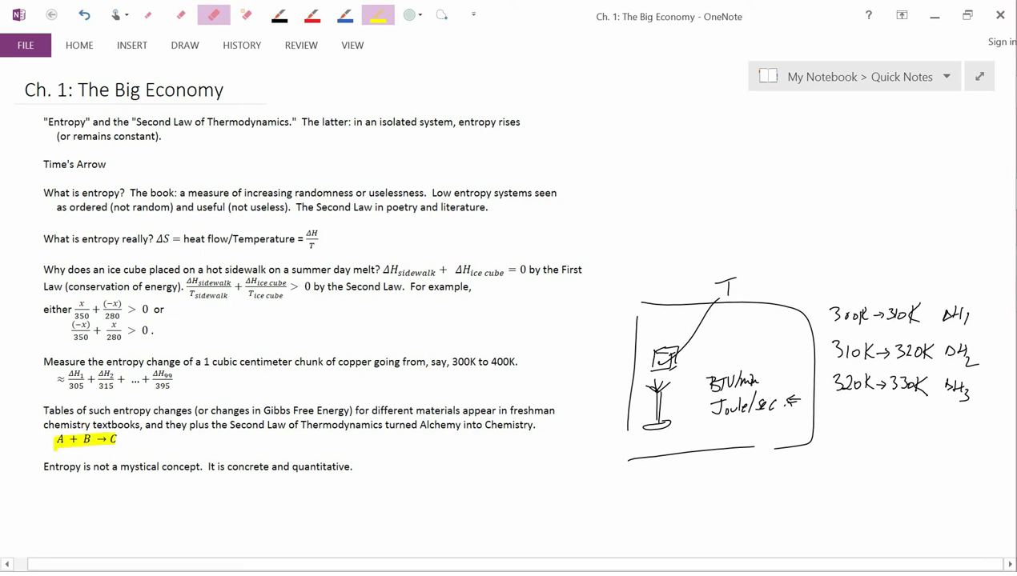
{"action": "key", "text": "ctrl+z"}
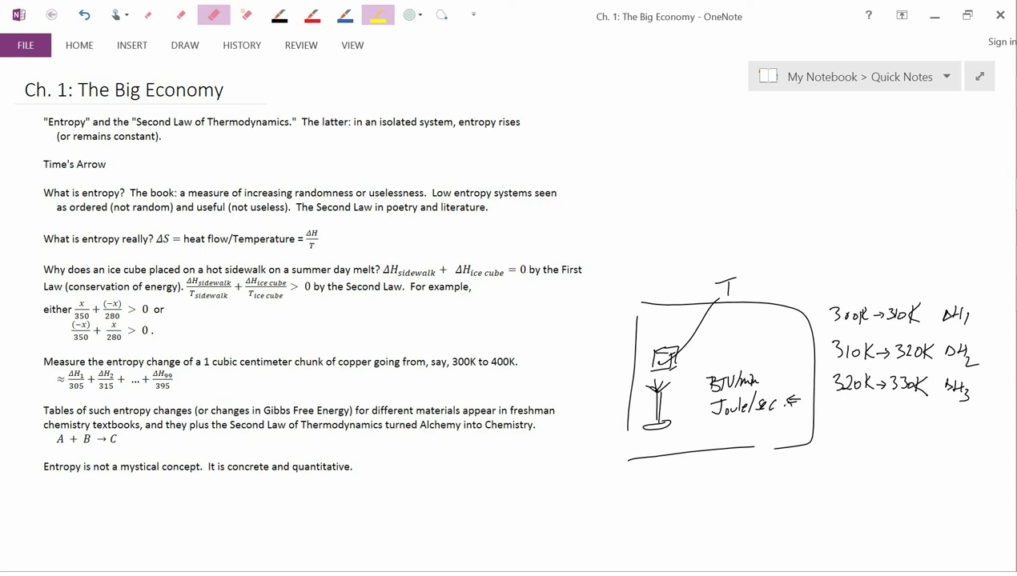
With the black pen, draw an arrow stroke under A + B → C, then undo both strokes
{"action": "left_click", "coordinate": [274, 16]}
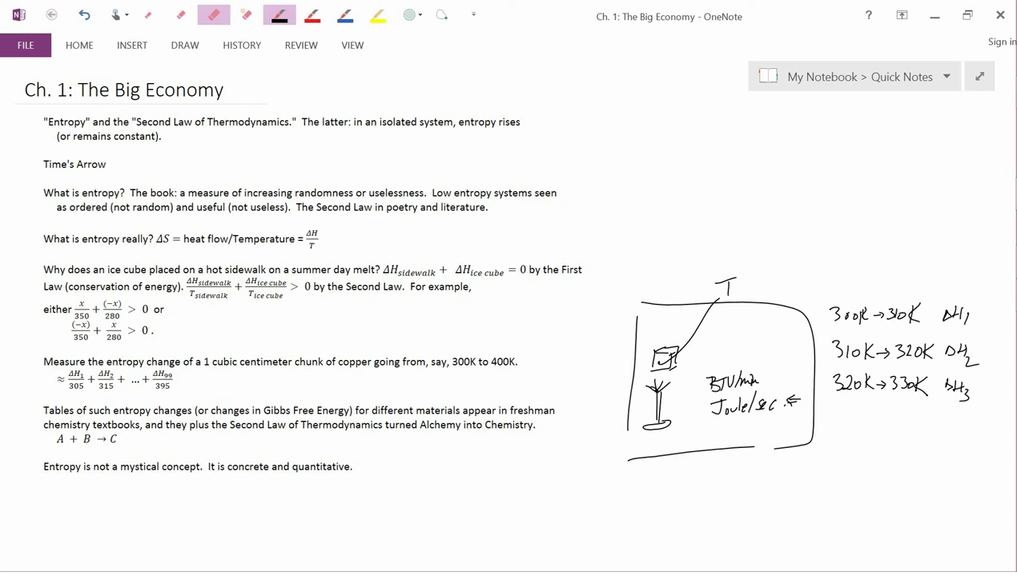
{"action": "mouse_move", "coordinate": [112, 450]}
{"action": "left_mouse_down"}
{"action": "mouse_move", "coordinate": [89, 453]}
{"action": "mouse_move", "coordinate": [101, 458]}
{"action": "left_mouse_up"}
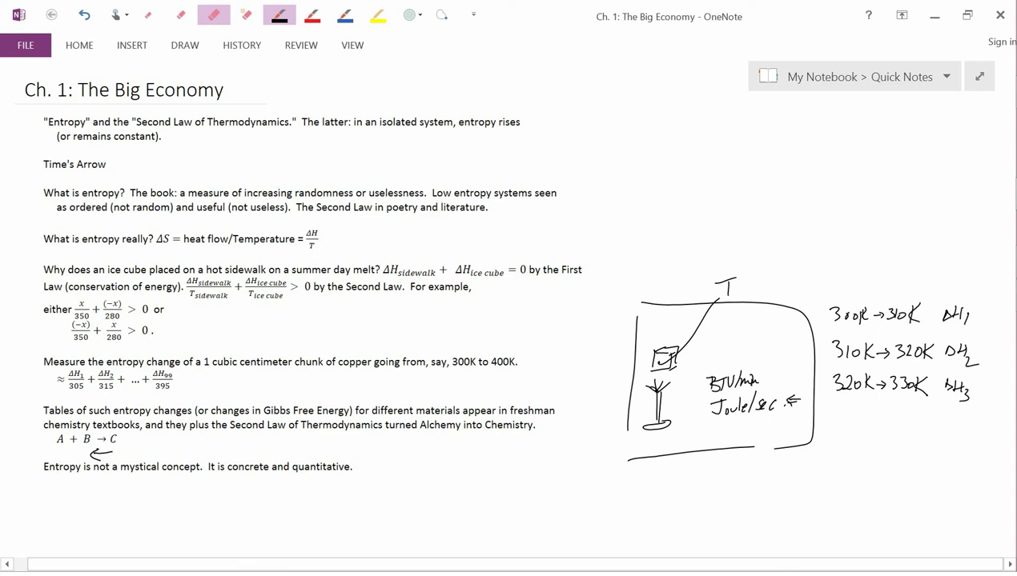
{"action": "key", "text": "ctrl+z"}
{"action": "key", "text": "ctrl+z"}
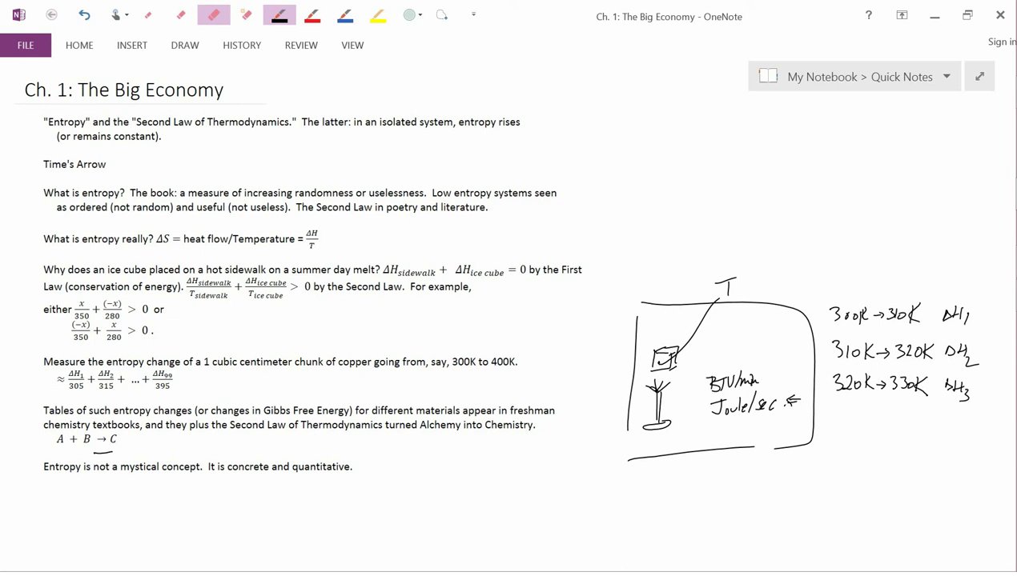
{"action": "key", "text": "ctrl+z"}
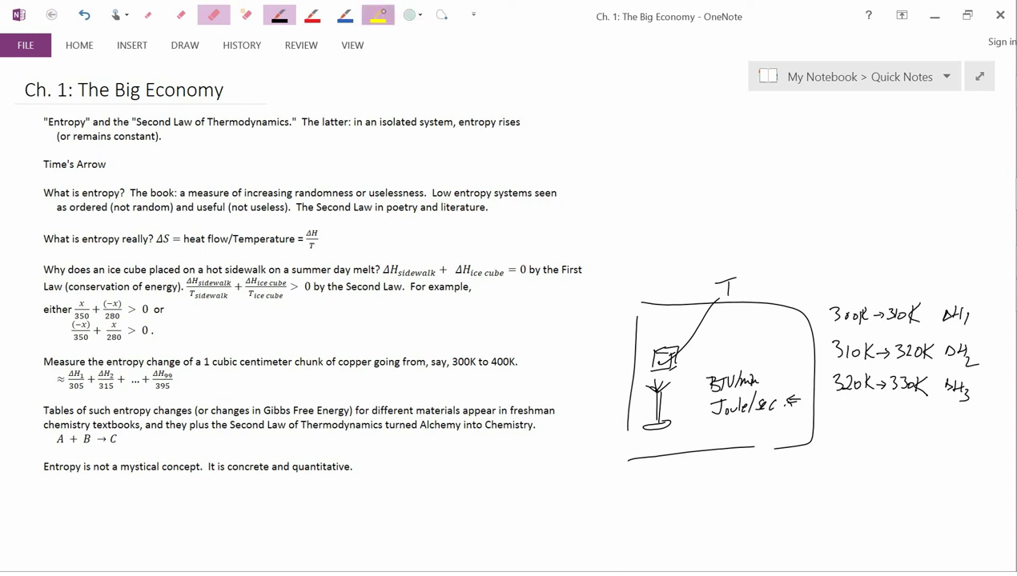
Highlight 'Entropy is not a mystical concept' in yellow, then undo the highlight
{"action": "left_click", "coordinate": [378, 14]}
{"action": "left_click_drag", "start_coordinate": [40, 466], "coordinate": [197, 467]}
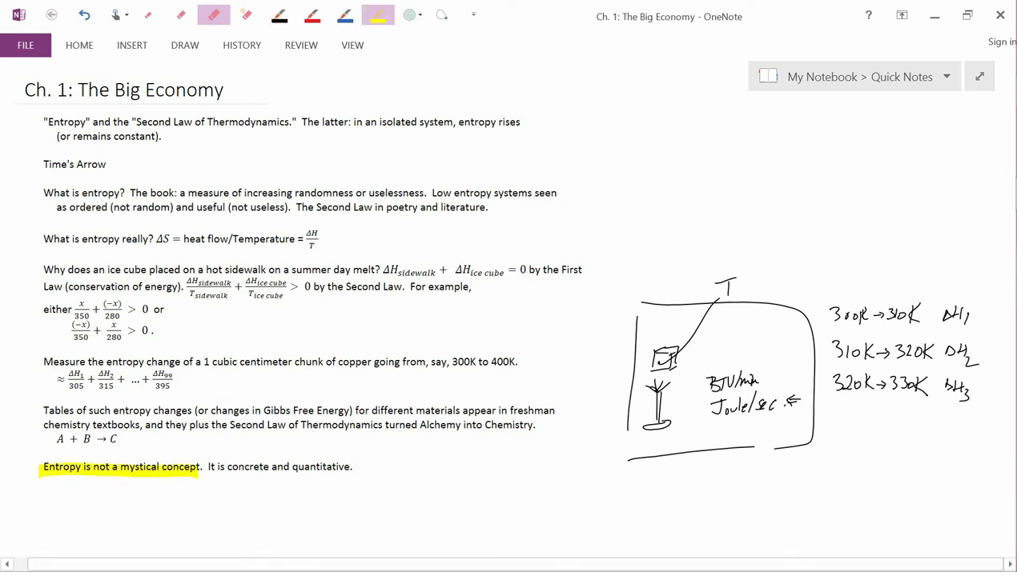
{"action": "key", "text": "ctrl+z"}
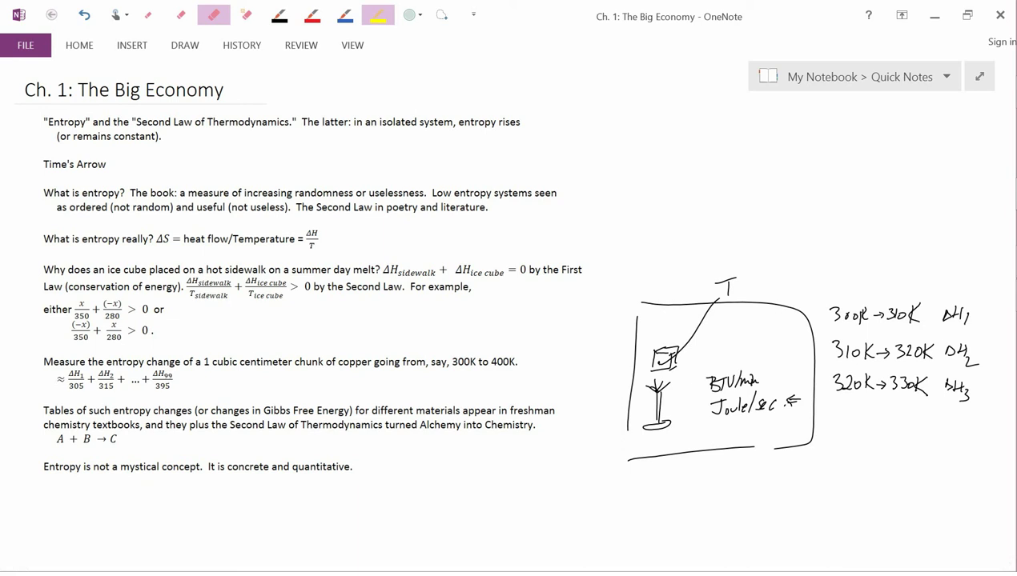
With the red pen, draw an arc left of 'What is entropy?', then undo it
{"action": "left_click", "coordinate": [312, 14]}
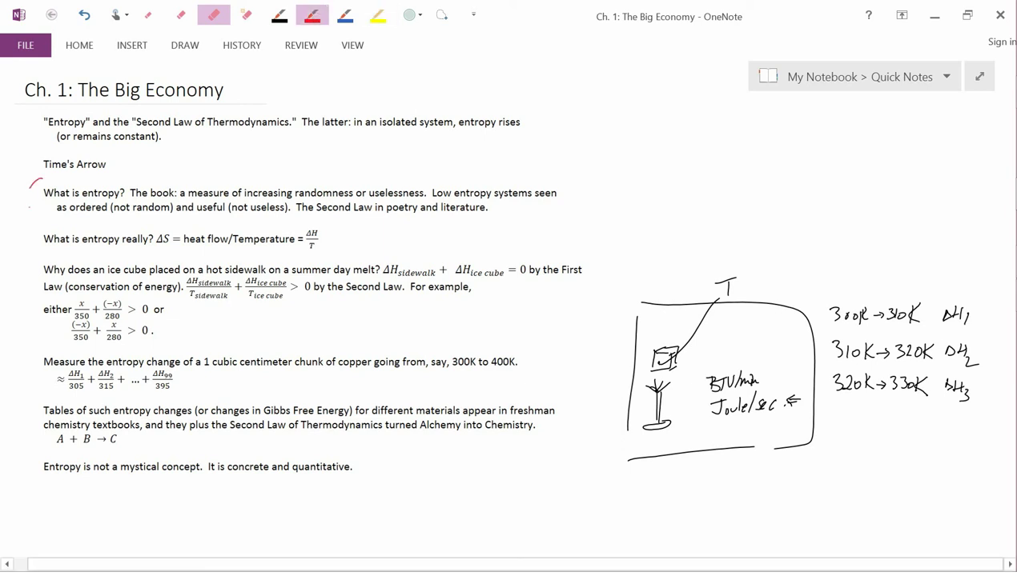
{"action": "left_click_drag", "start_coordinate": [40, 181], "coordinate": [46, 220]}
{"action": "key", "text": "ctrl+z"}
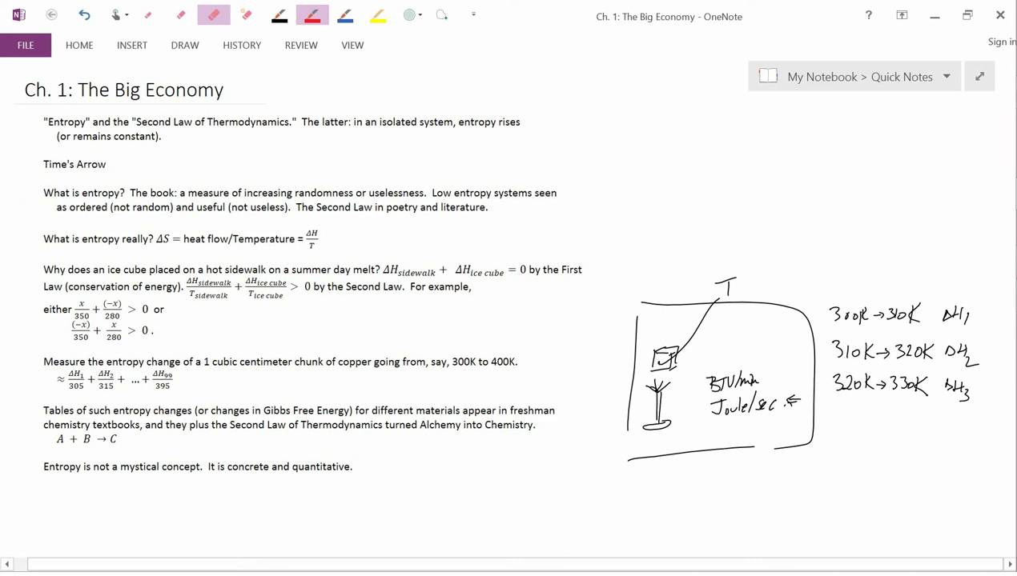